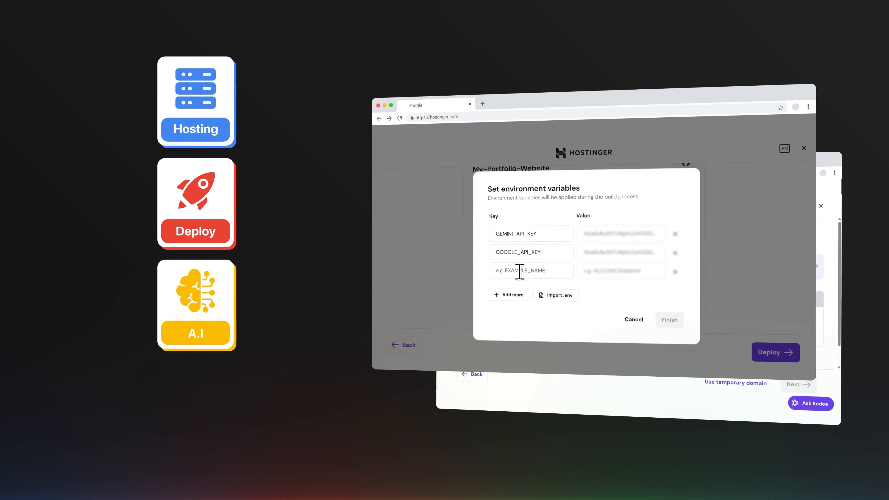
Step: Start writing an AI Studio chat prompt asking to change the ALEX. site's color palette
click(520, 272)
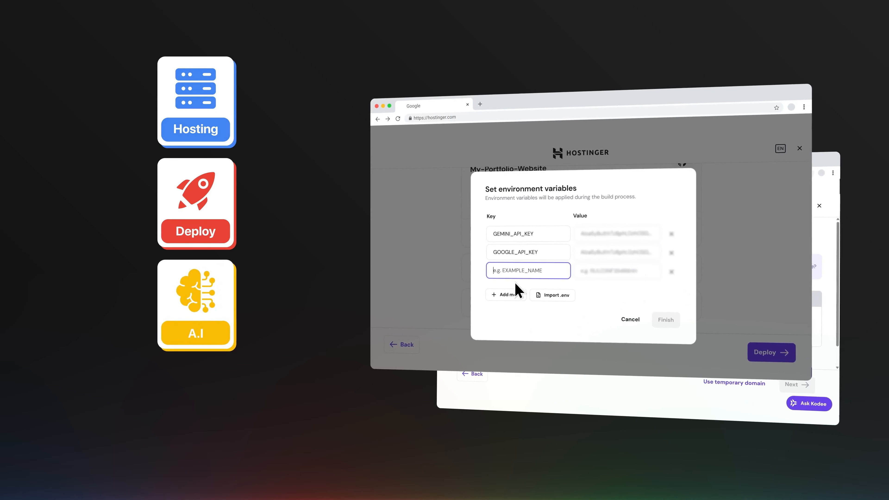
text(VITE_GEMINI_A)
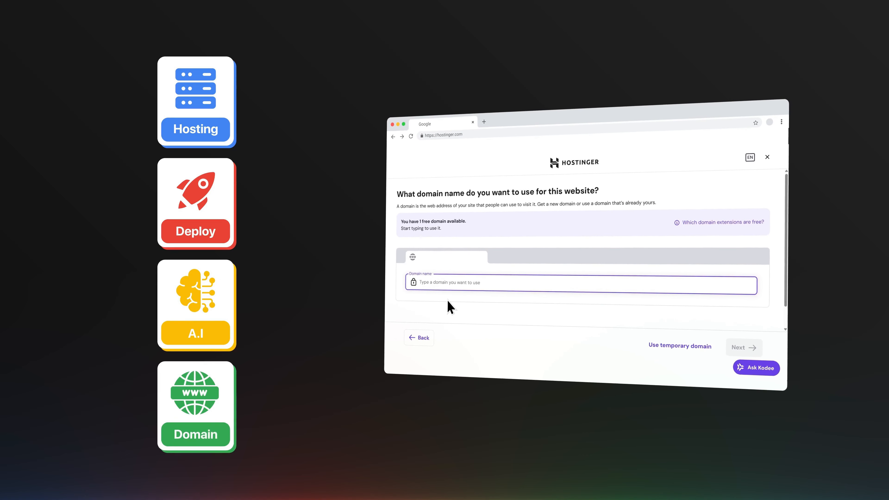
text(meticspor)
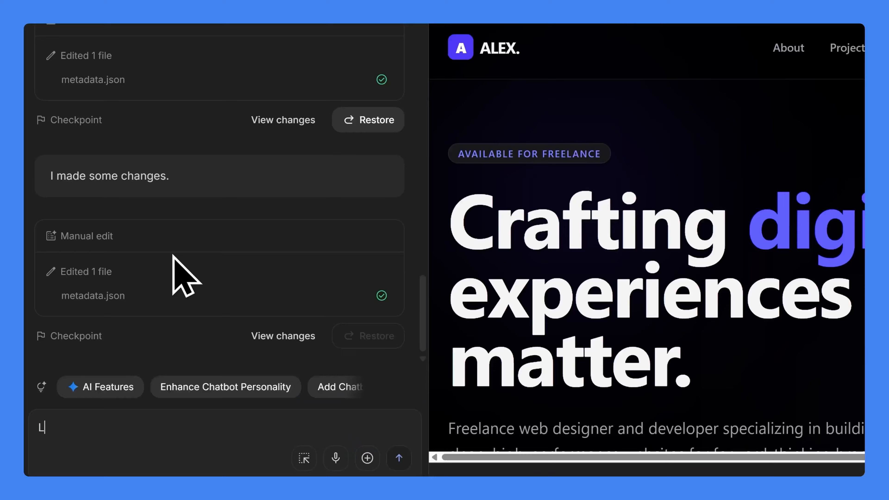
text(et's cha)
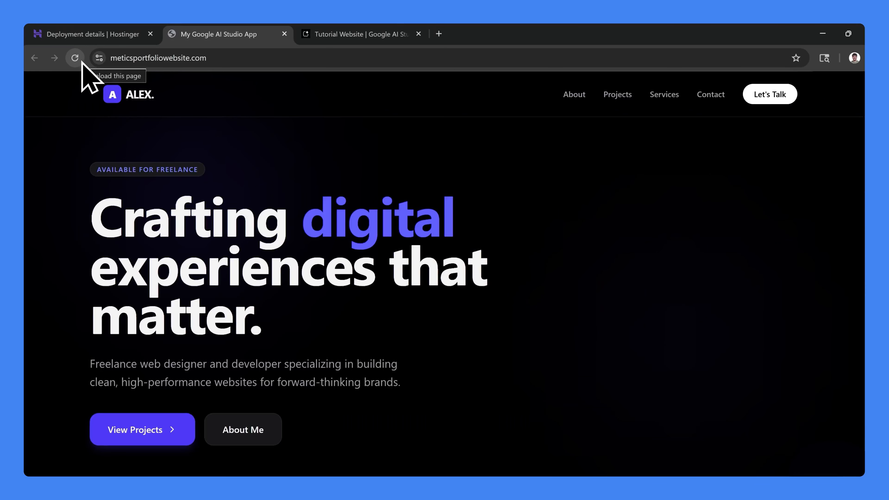
Step: Reload the live ALEX. portfolio site to see its new theme
click(75, 58)
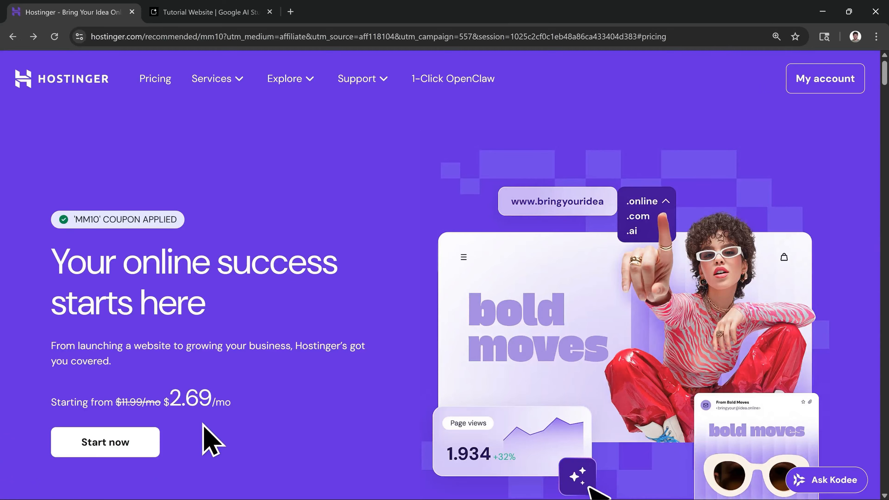
Step: Browse Hostinger's hosting plans and add the Business plan to the cart
click(104, 444)
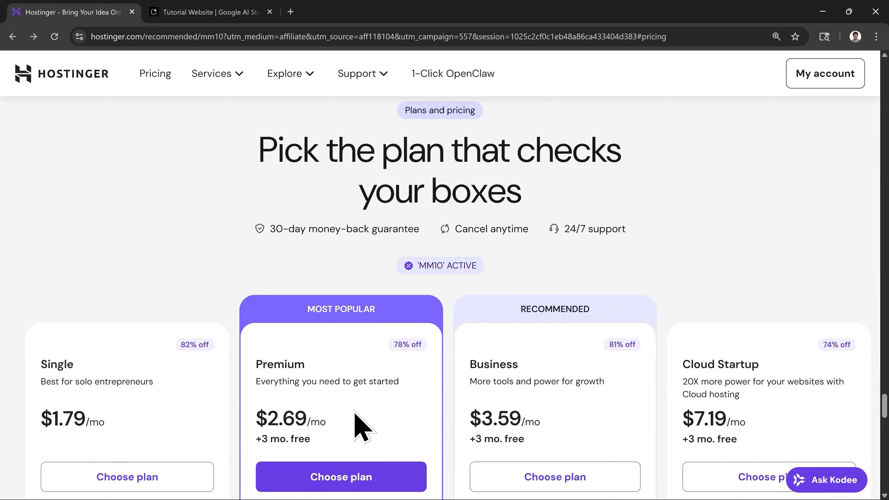
scroll(385, 410, down, 5)
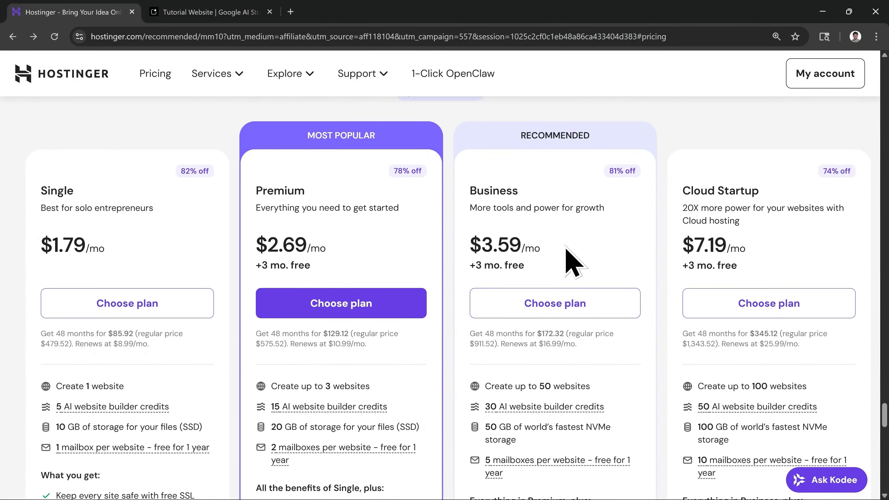
scroll(574, 262, down, 5)
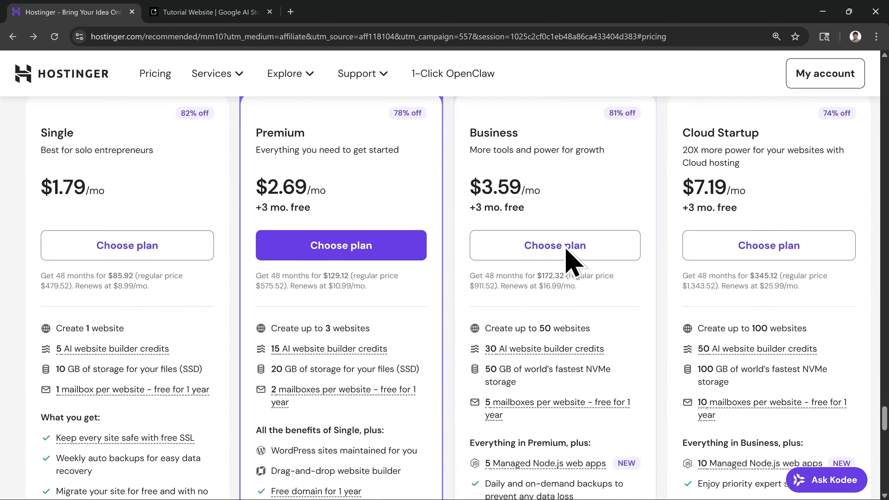
mouse_move(507, 350)
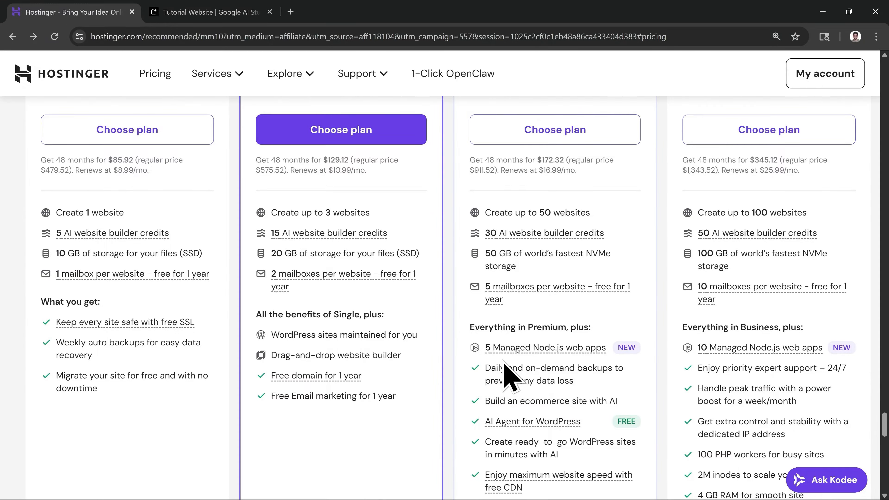
scroll(504, 364, up, 5)
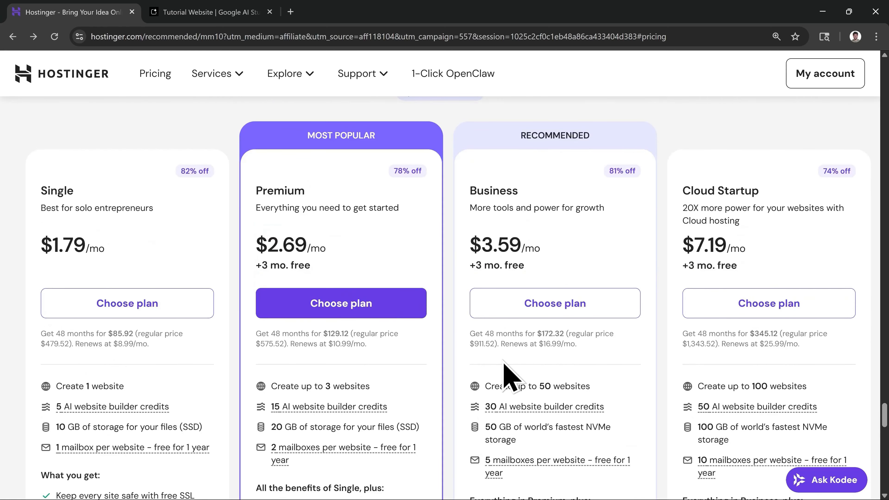
click(555, 315)
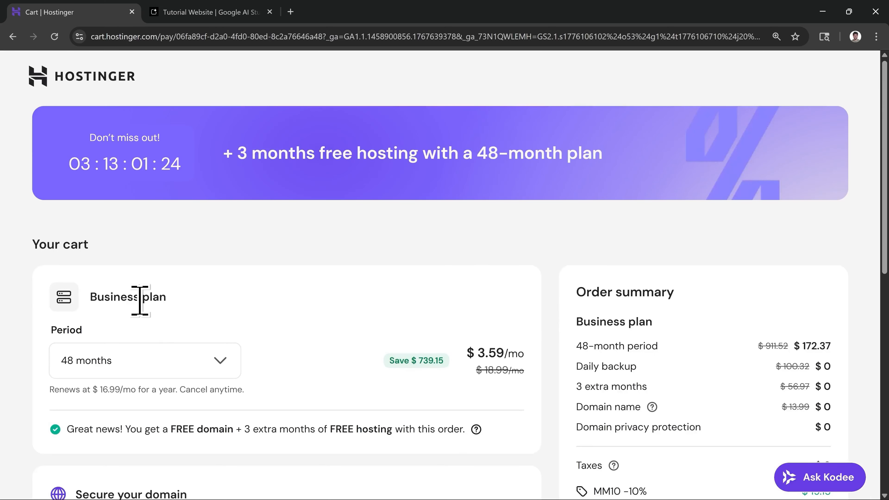
Step: Change the Business plan's billing period to 12 months
scroll(139, 298, down, 2)
scroll(139, 303, down, 2)
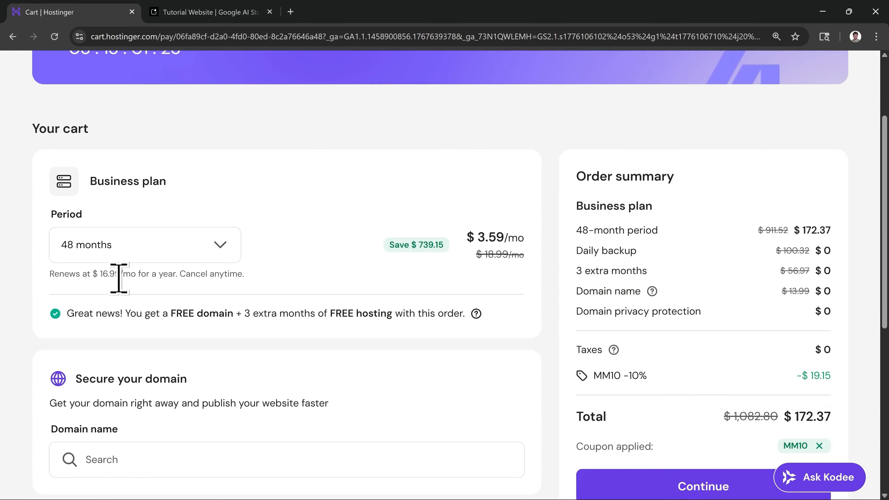
click(95, 259)
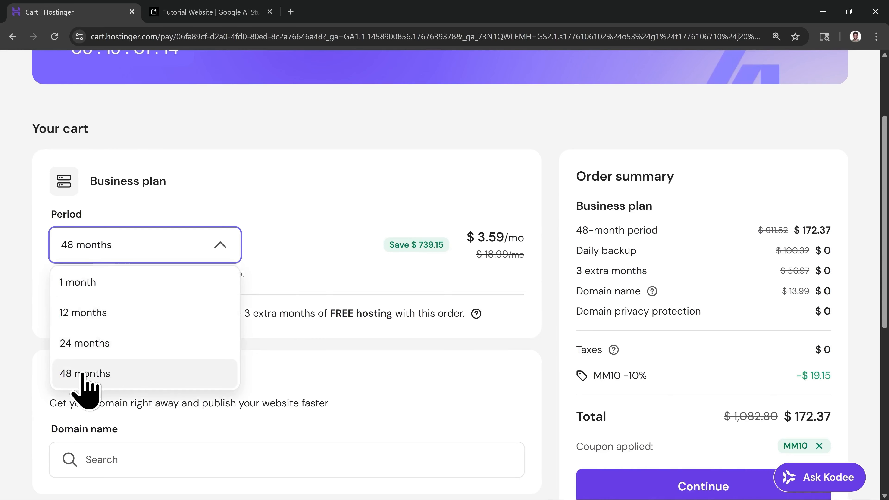
click(80, 315)
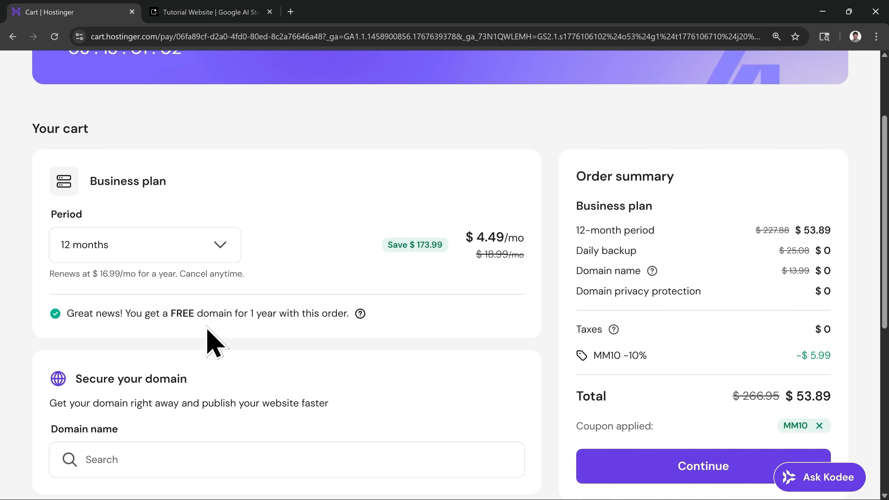
Step: Review the order summary and continue from the cart to checkout
scroll(210, 338, down, 3)
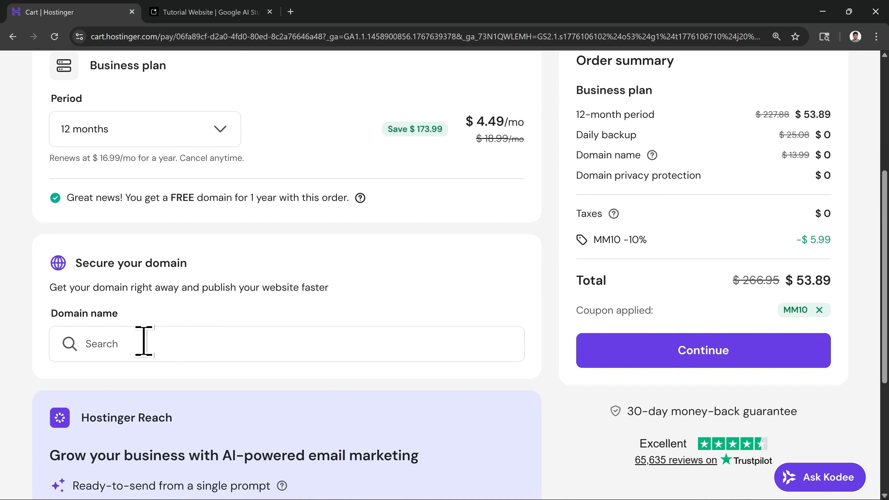
scroll(175, 346, down, 6)
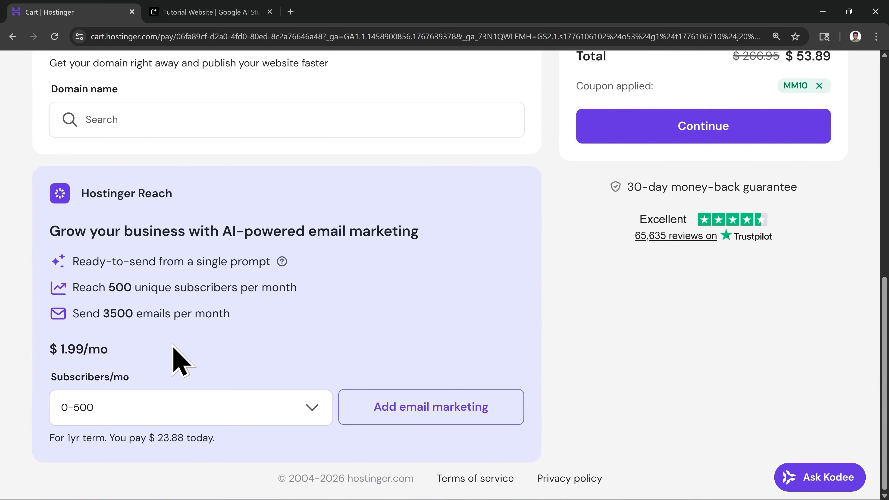
scroll(631, 407, up, 8)
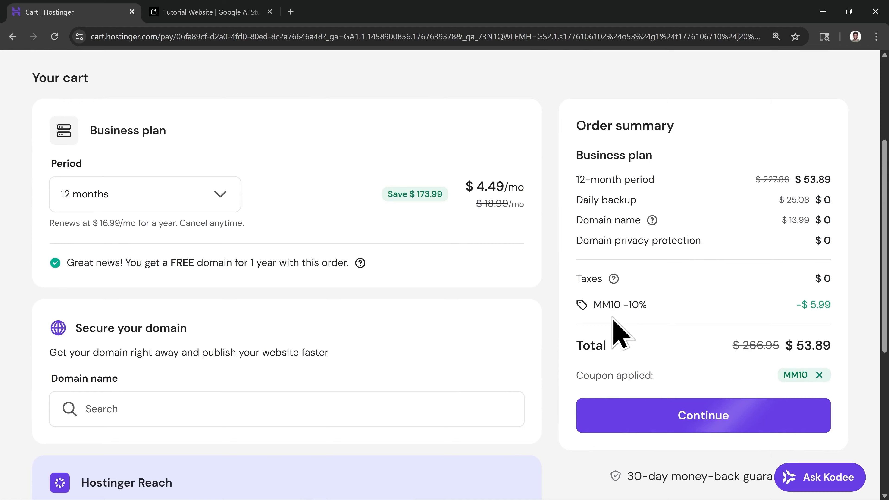
click(698, 419)
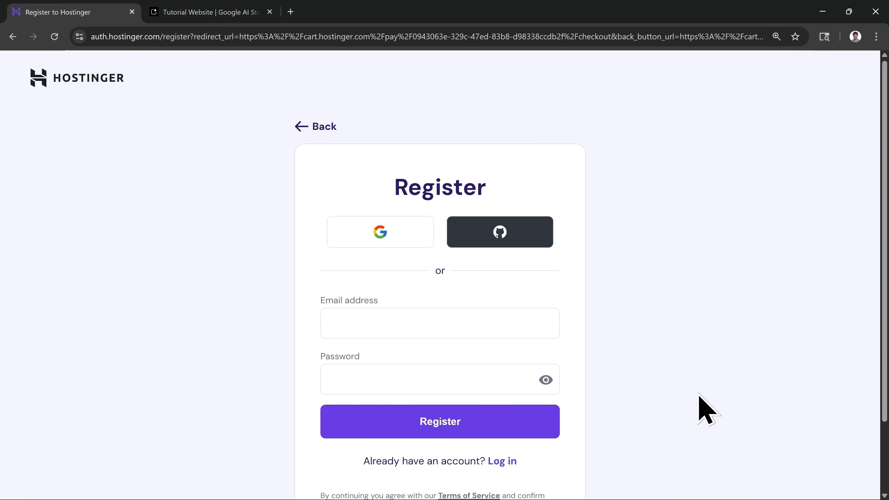
Step: Register the Hostinger account with the pasted e-mail address and a password
click(357, 317)
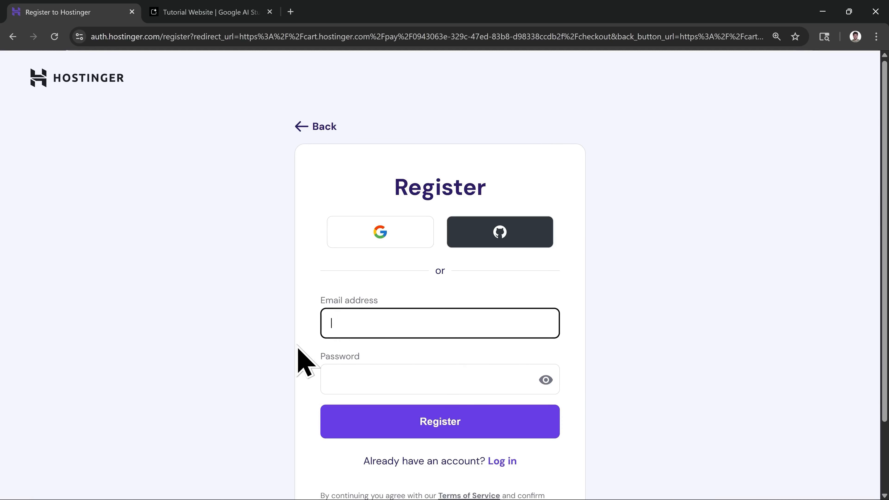
key(ctrl+v)
click(336, 377)
text(•)
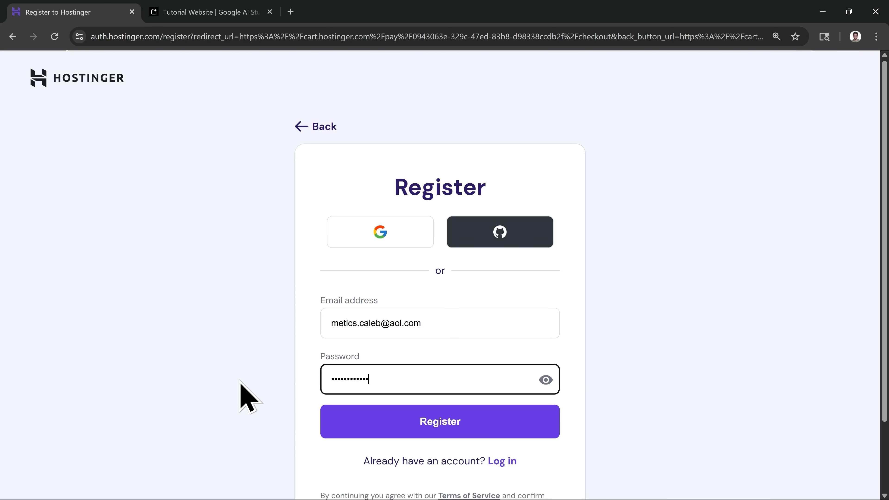
click(440, 435)
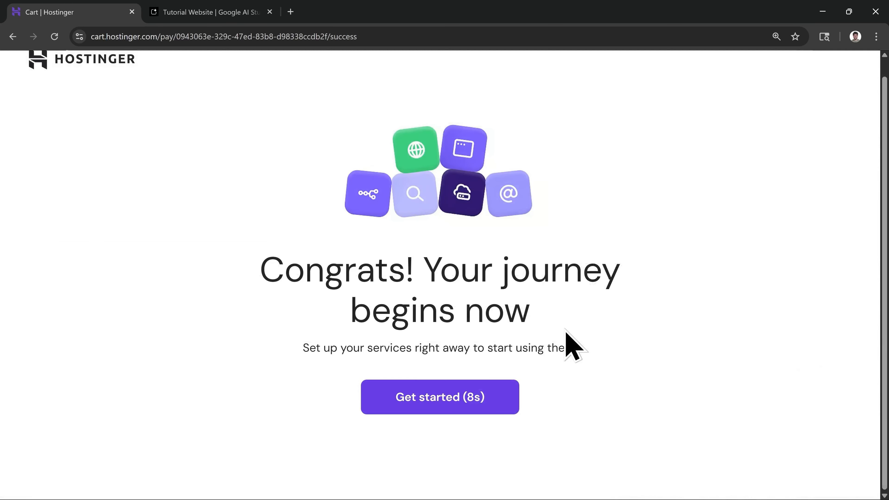
Step: Start hosting setup for 'Myself or my business', choosing to create a new website
click(437, 408)
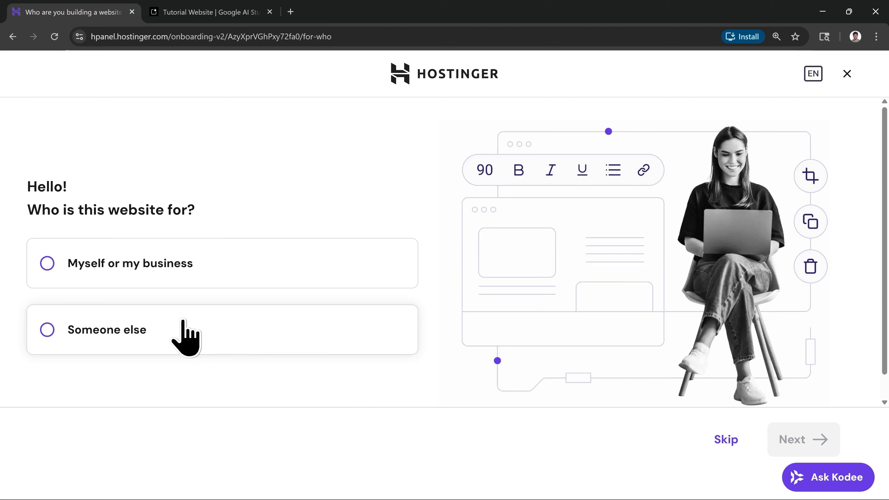
click(122, 279)
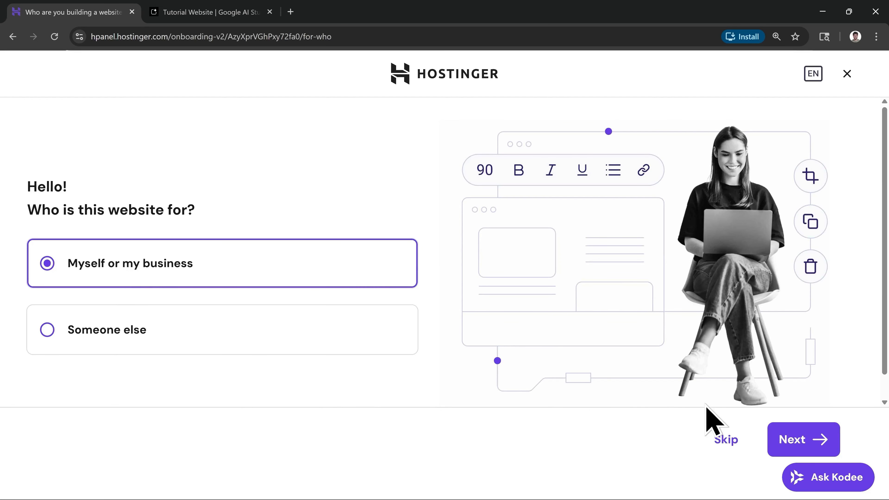
click(781, 434)
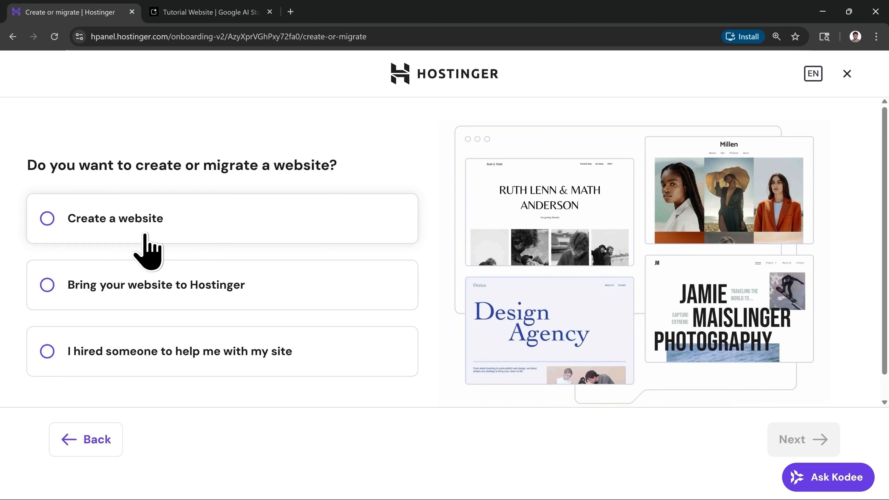
click(147, 246)
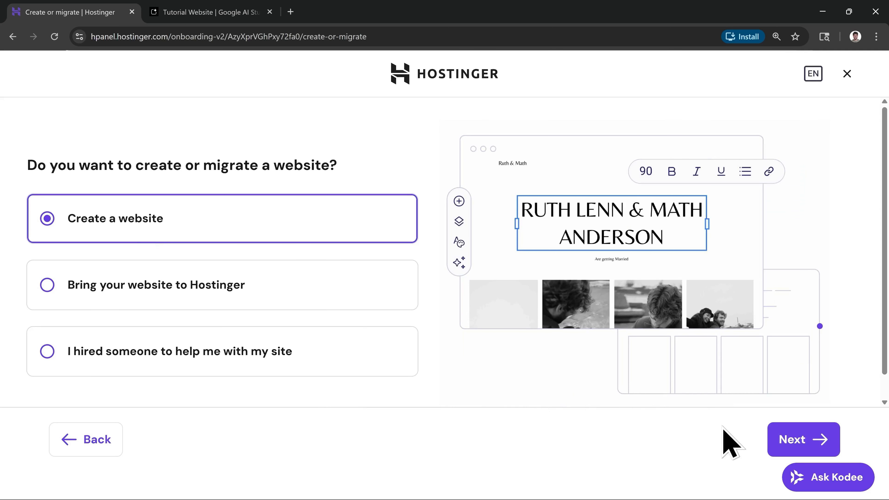
click(781, 442)
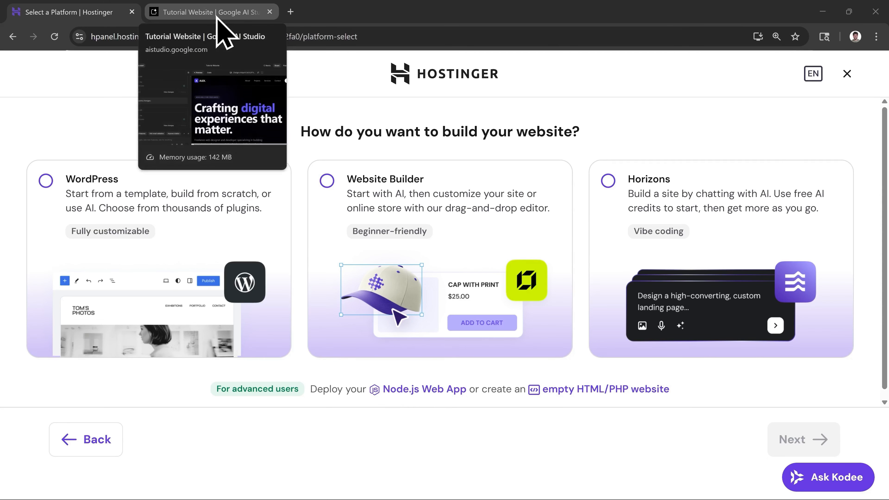
click(220, 21)
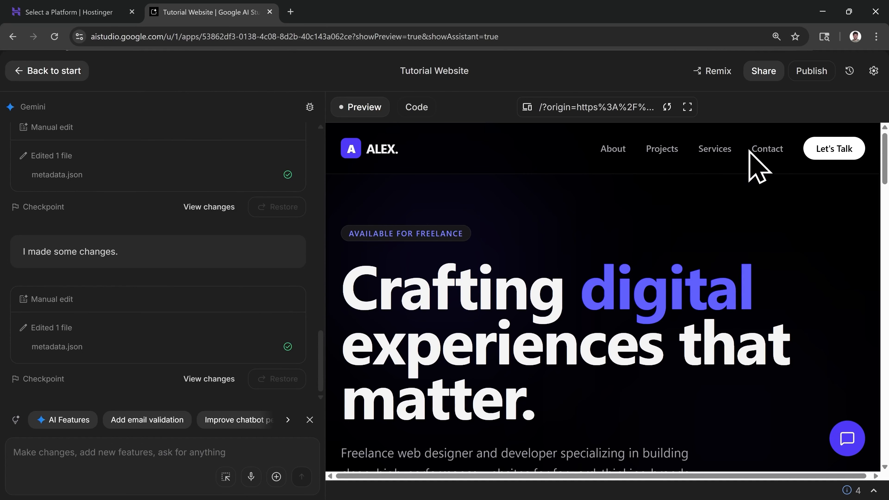
Step: Open the project's GitHub settings in AI Studio and start the GitHub sign-in
click(874, 71)
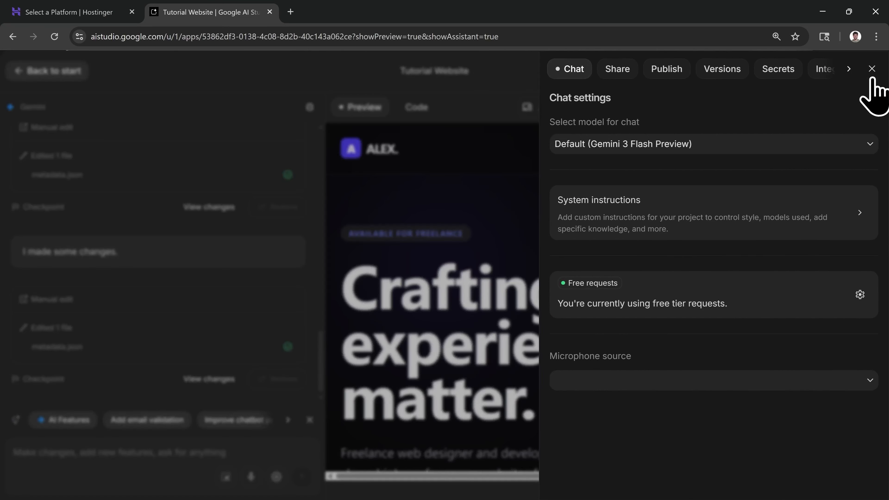
click(850, 69)
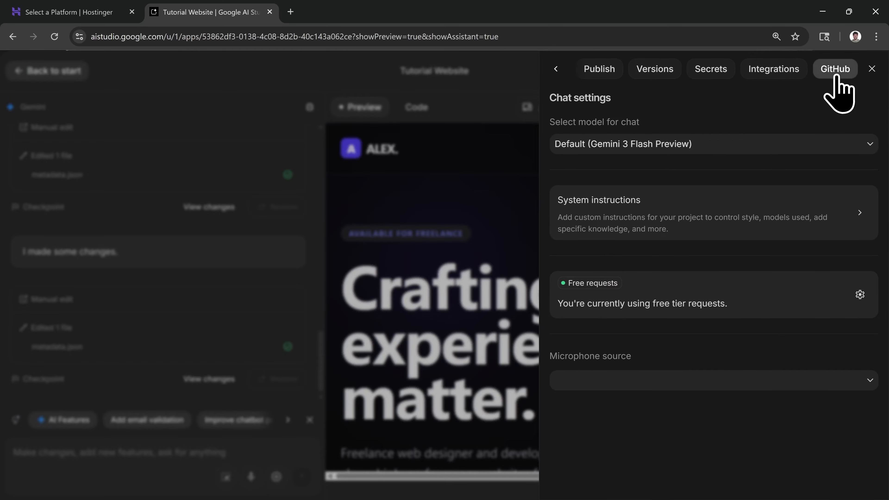
click(836, 70)
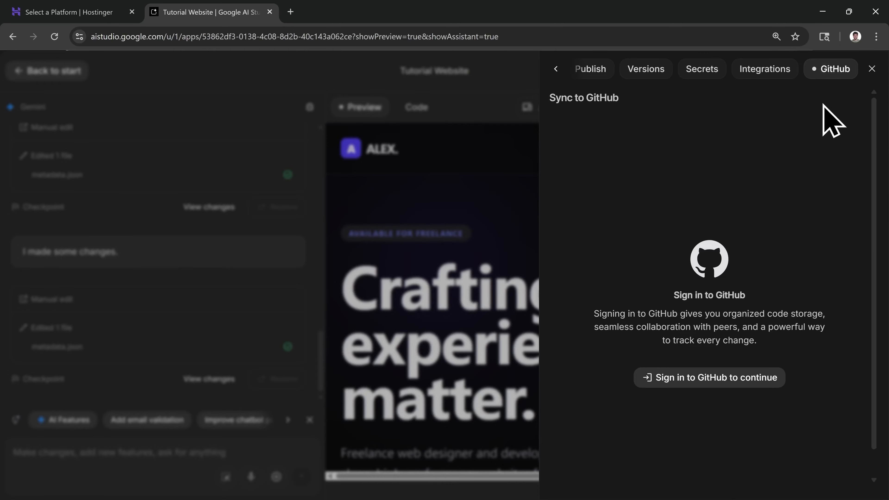
click(706, 381)
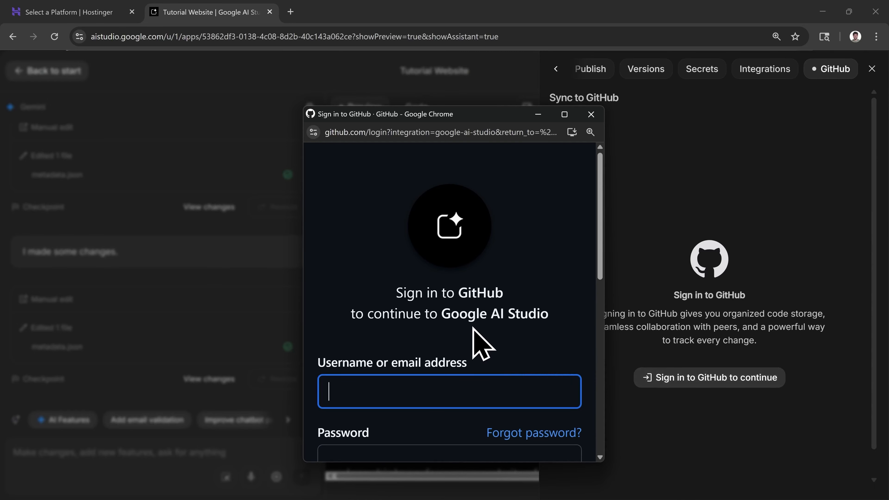
Step: Choose to create a new GitHub account from the sign-in window
scroll(473, 328, down, 7)
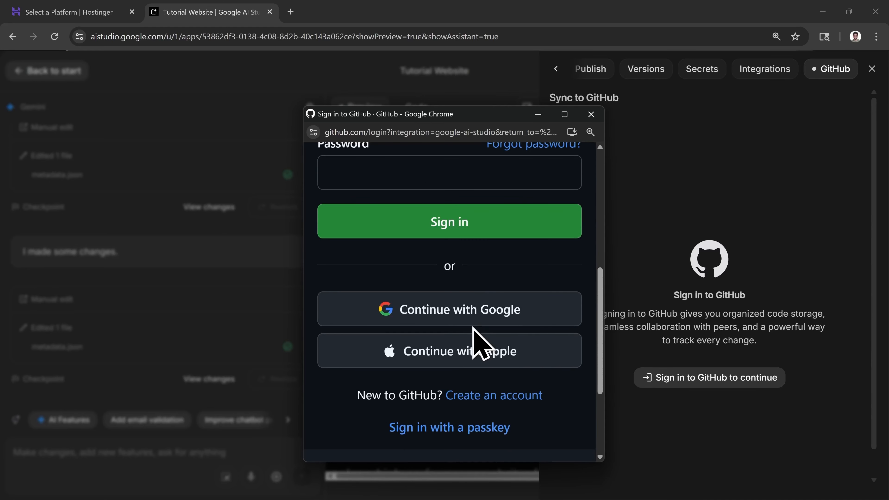
click(484, 399)
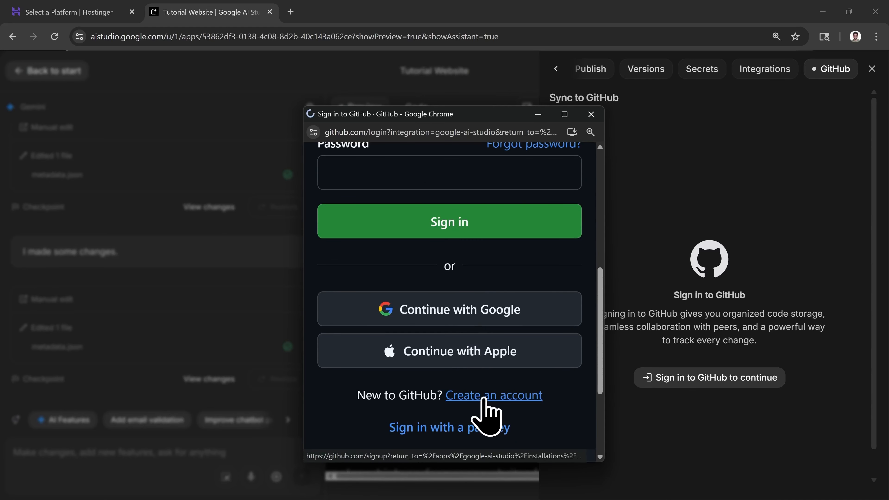
scroll(486, 400, down, 3)
scroll(486, 408, down, 5)
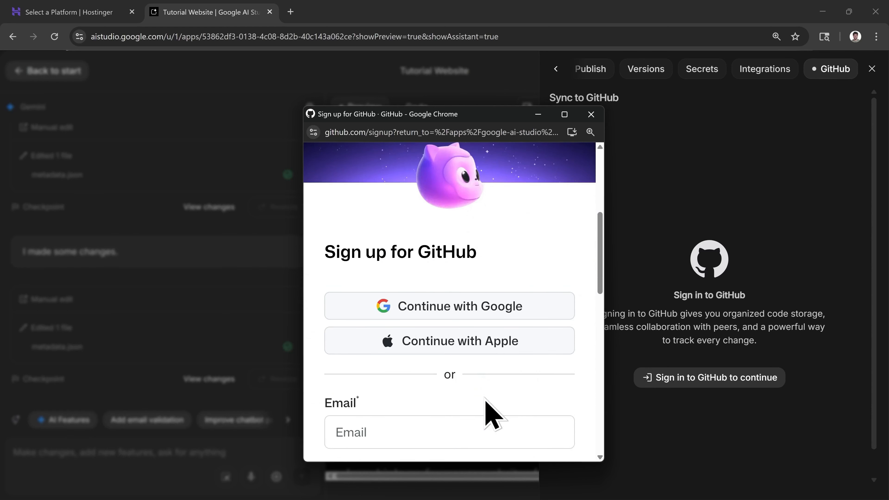
Step: Fill in the sign-up e-mail, password and username, then submit the GitHub account
click(395, 266)
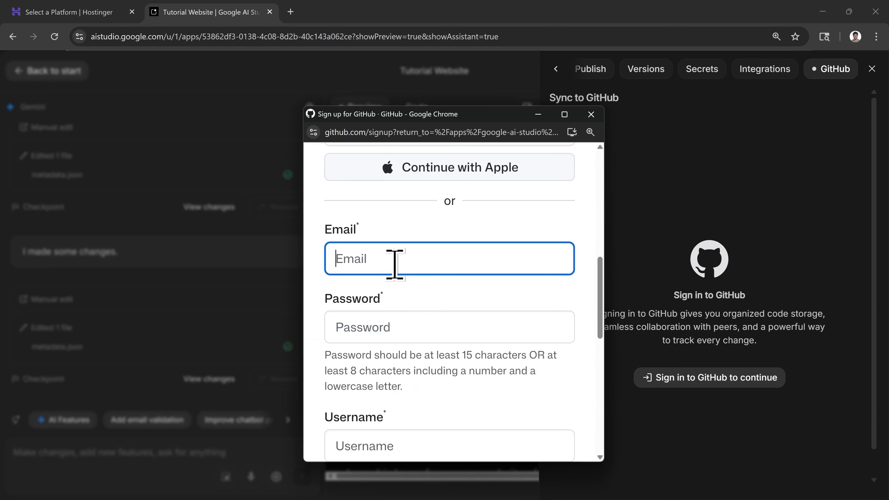
click(403, 321)
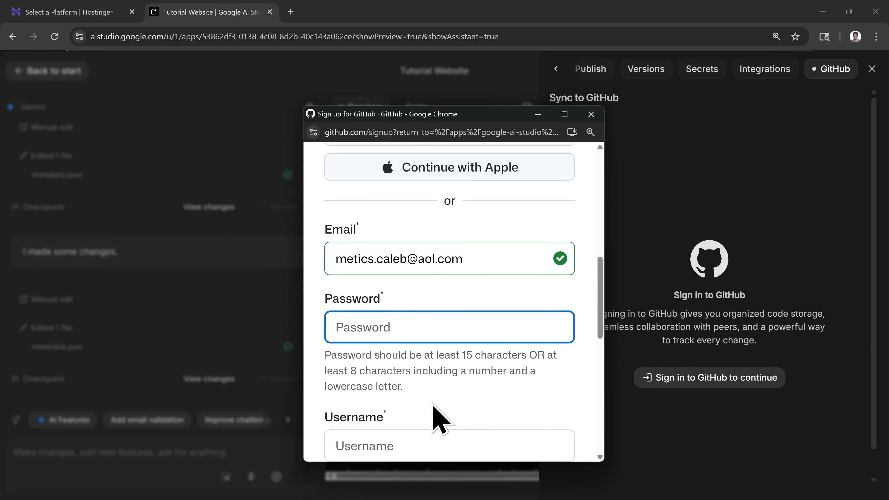
text(************)
scroll(433, 404, down, 5)
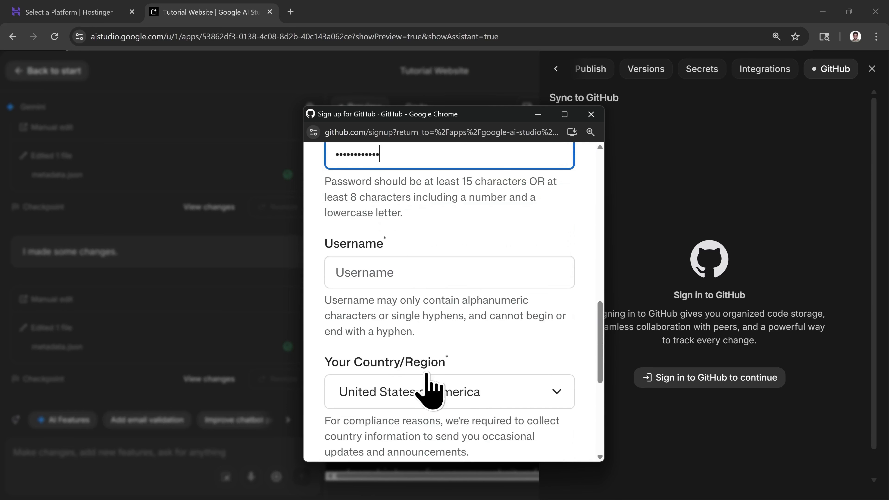
click(401, 277)
text(metics)
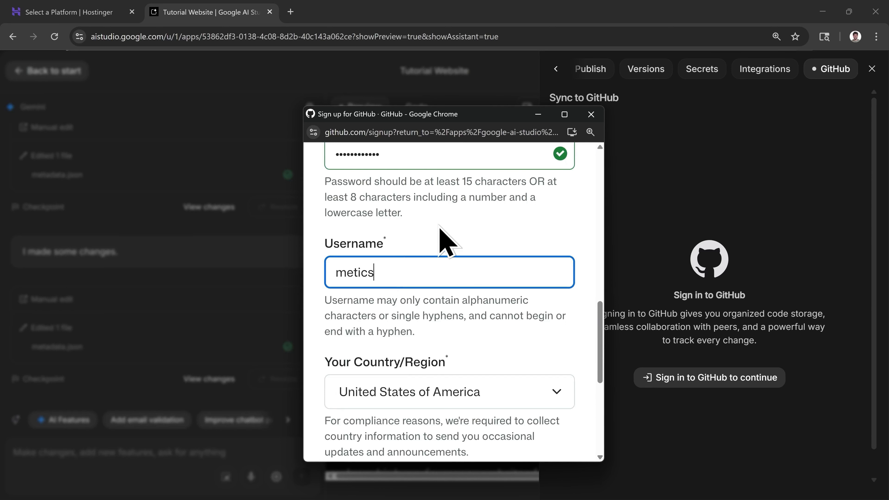
text(calebtutorials)
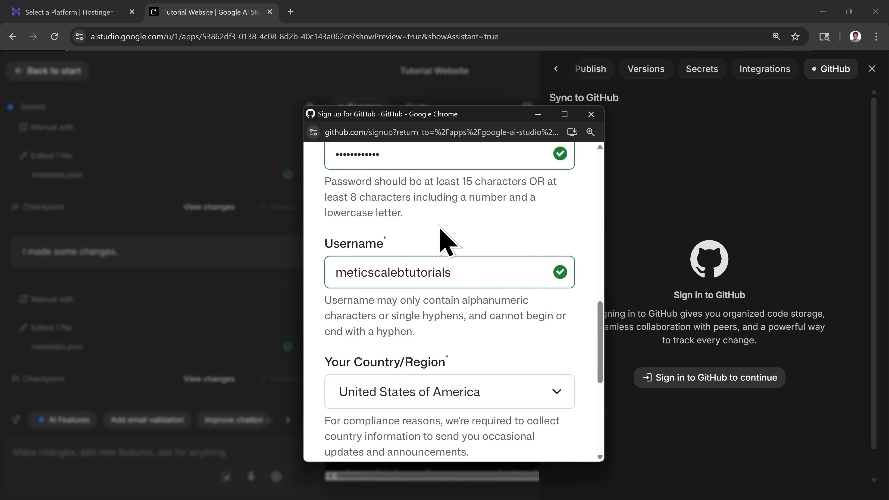
scroll(444, 241, down, 3)
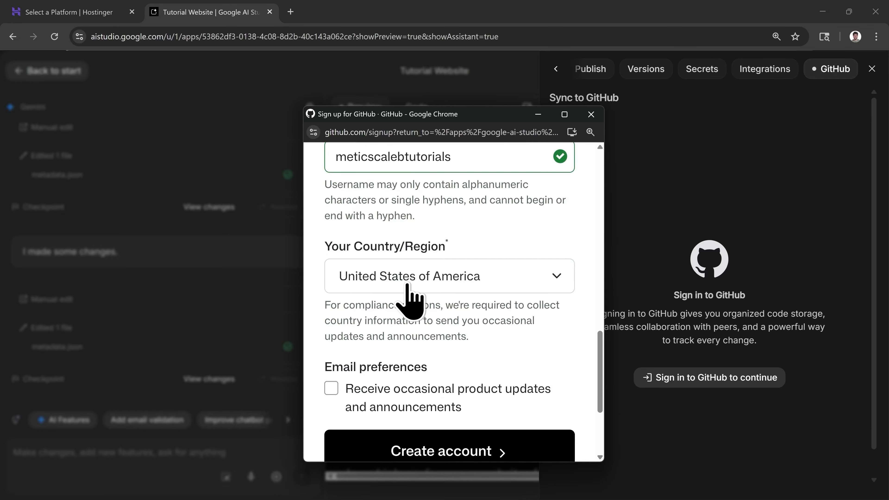
scroll(409, 293, down, 3)
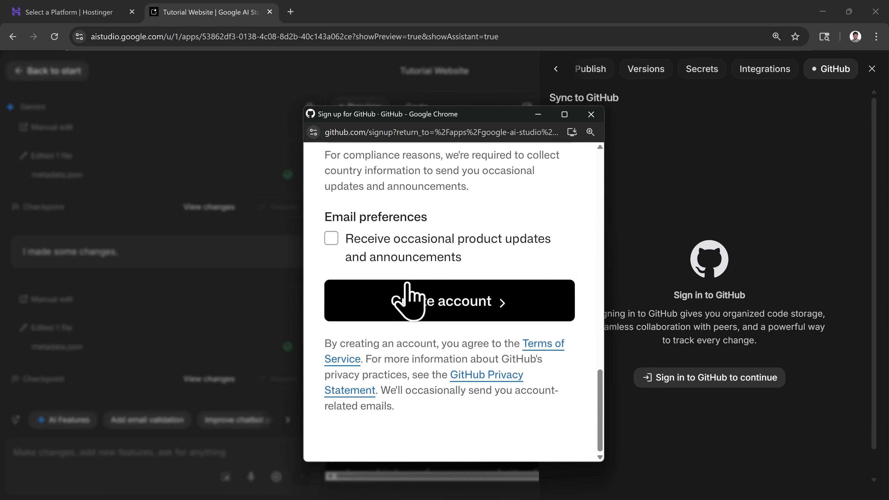
click(437, 317)
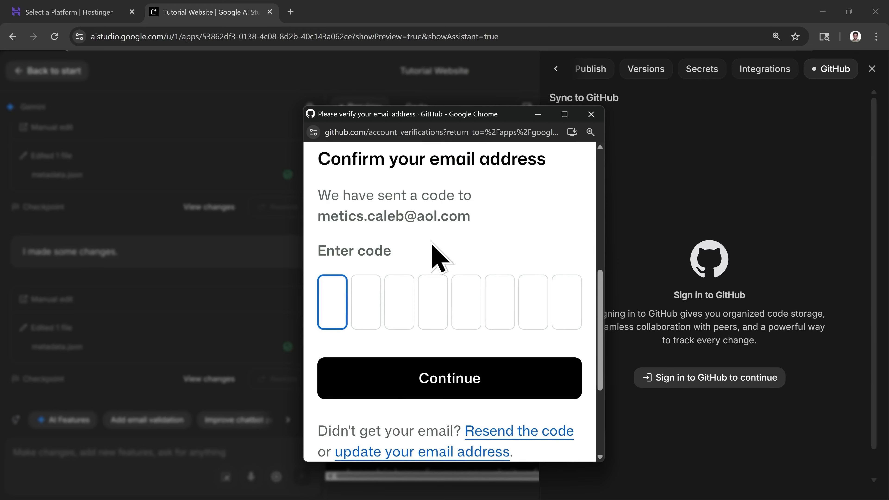
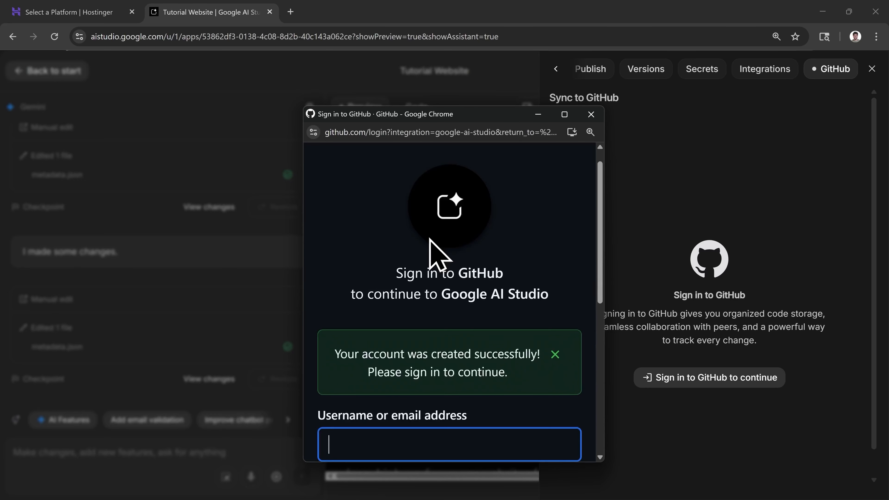
Step: Confirm the new GitHub account with the emailed verification code
click(440, 252)
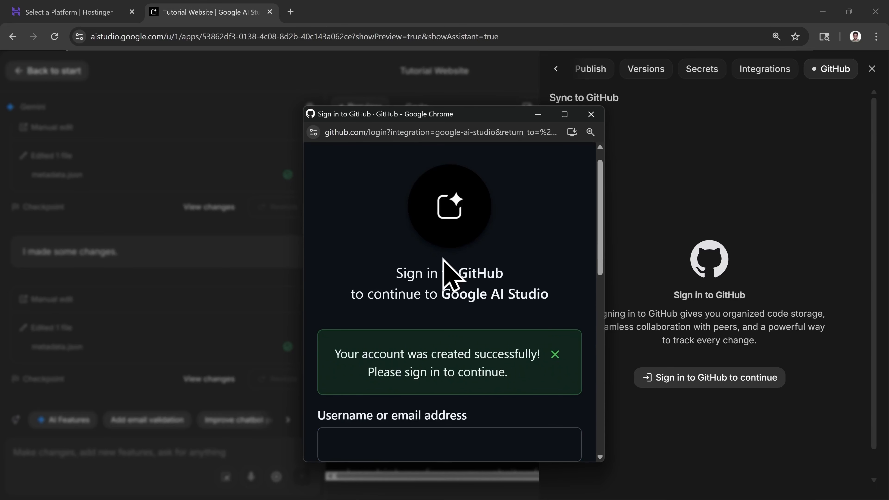
scroll(453, 280, down, 2)
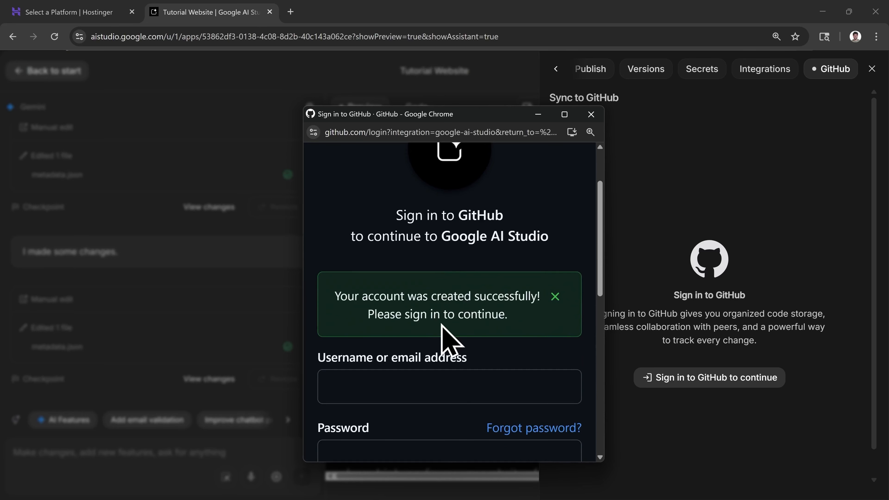
scroll(420, 329, down, 2)
Step: Sign in to GitHub with the new account's e-mail and password
click(357, 318)
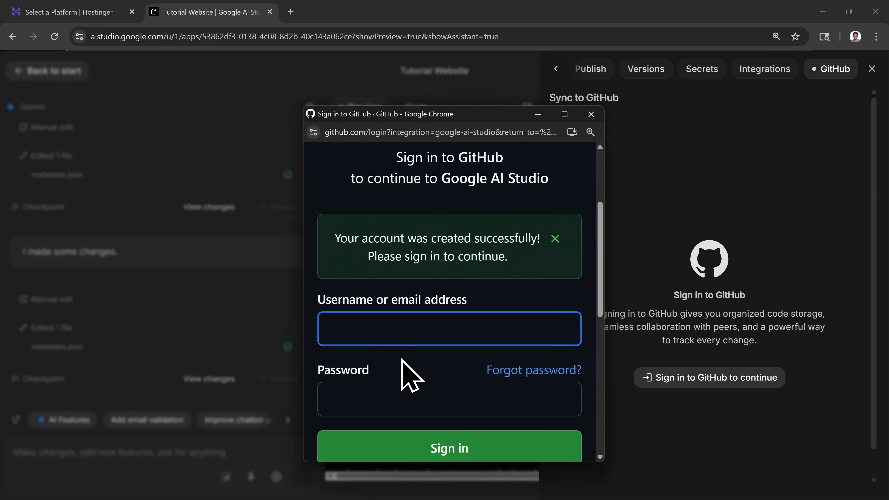
key(ctrl+v)
click(376, 389)
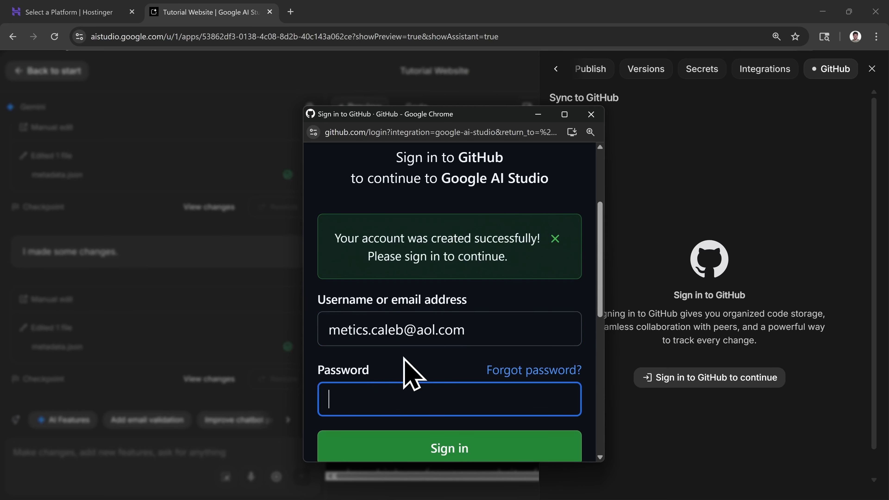
text(••••••••••••)
scroll(420, 385, down, 2)
click(447, 402)
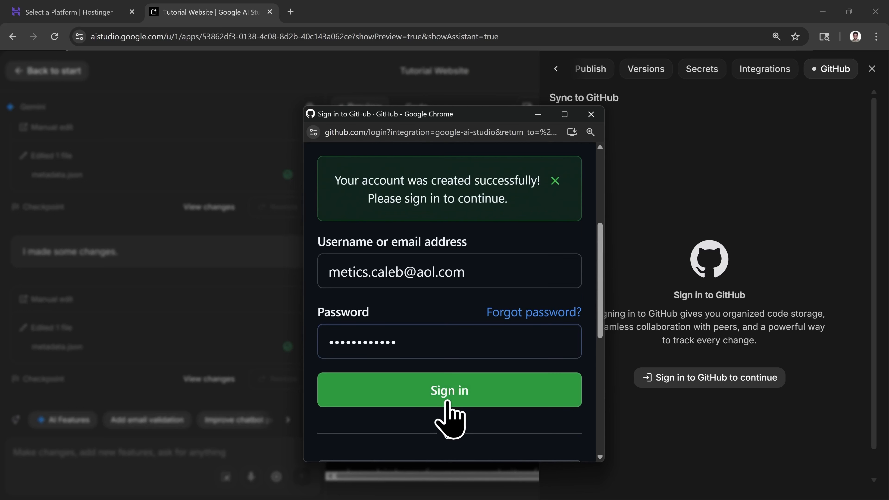
Step: Install and authorize Google AI Studio on the GitHub account
scroll(448, 402, down, 8)
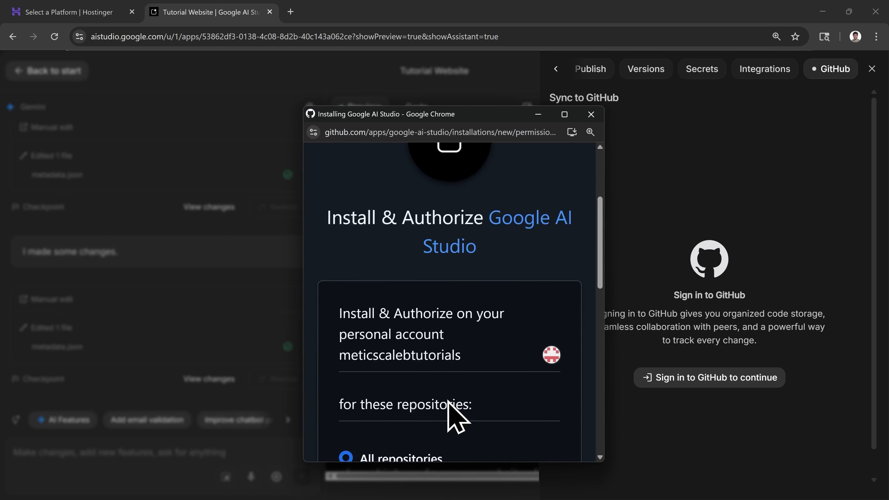
scroll(453, 420, down, 3)
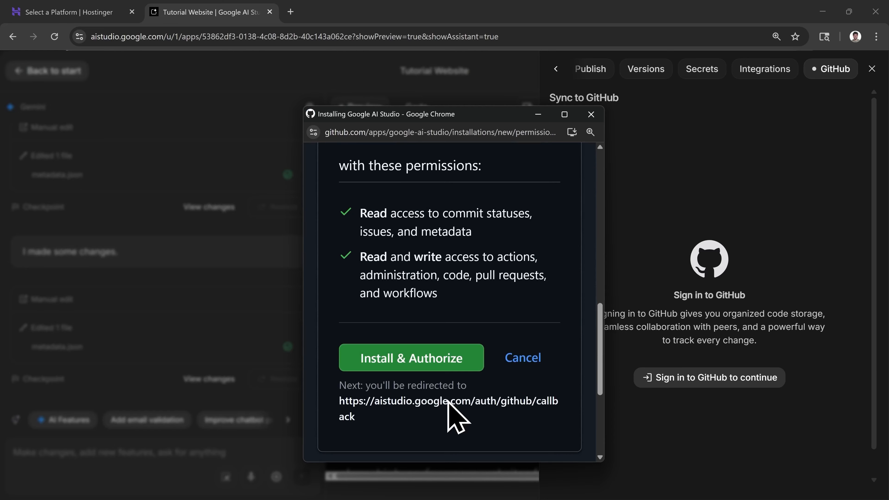
click(405, 370)
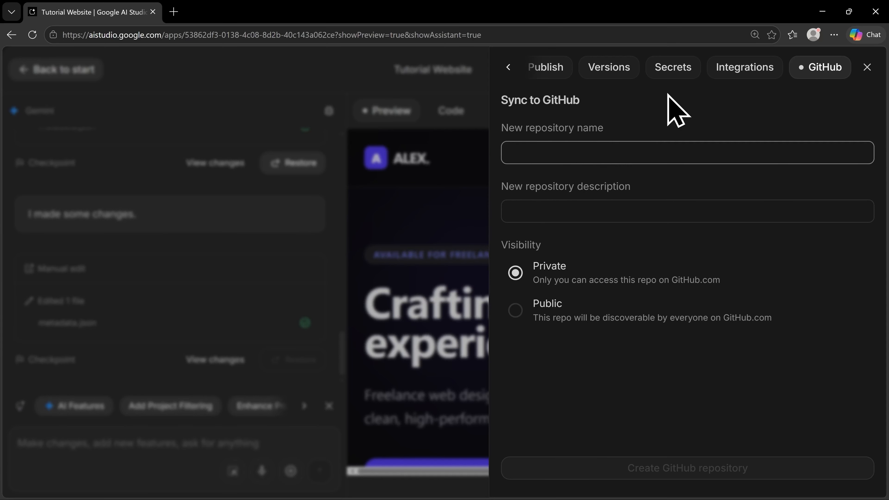
Step: Create private repo 'My Portfolio Website' described 'Repository for my Google AI Studio website' and commit all changes
text(My Portfolio Website)
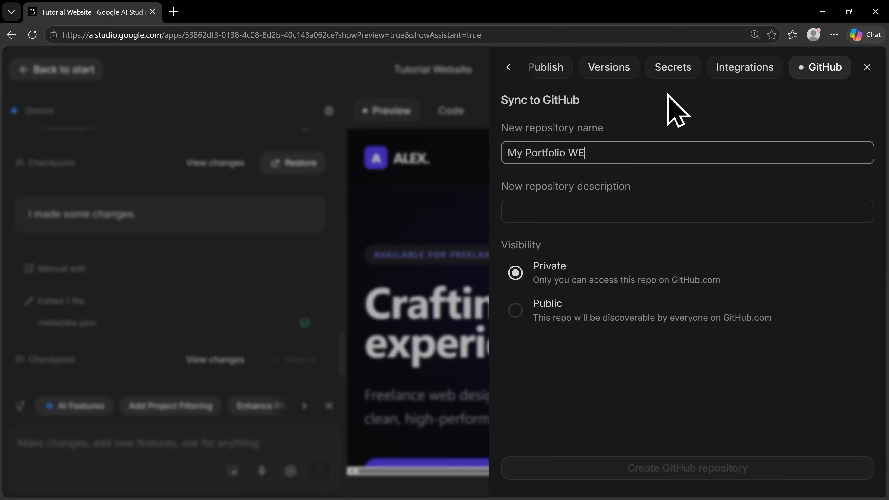
key(Tab)
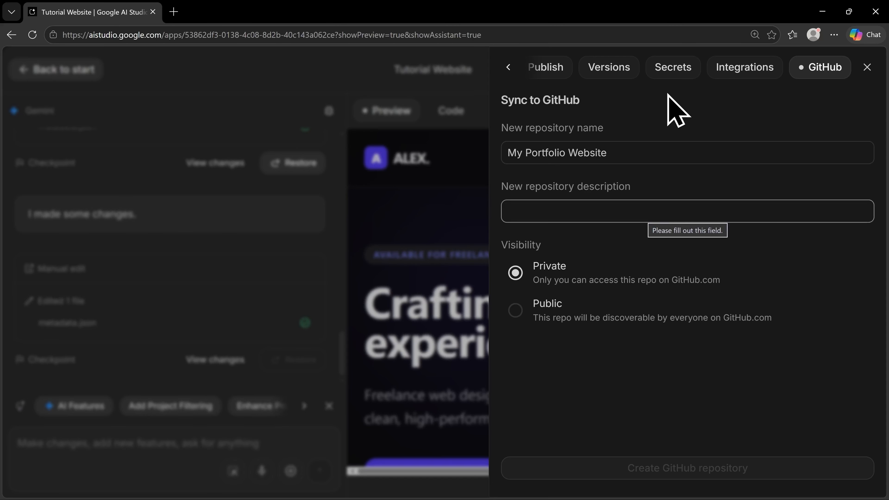
text(Repository for my )
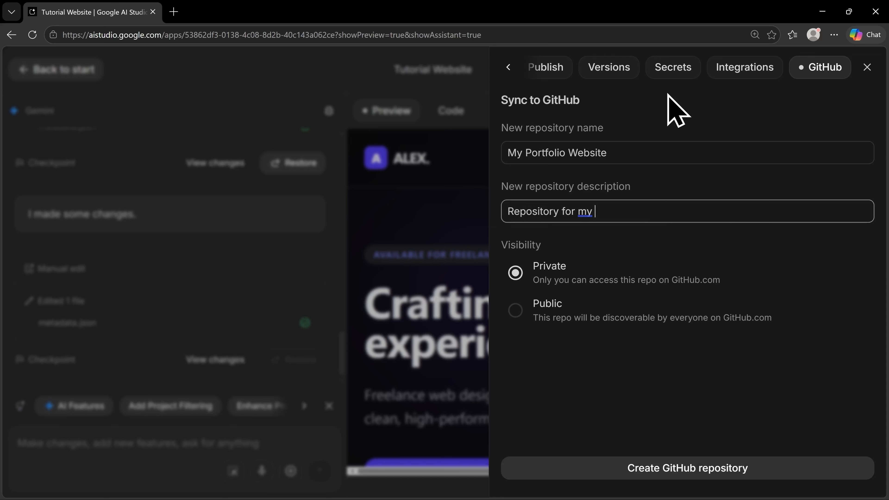
text(Google AI Studio website)
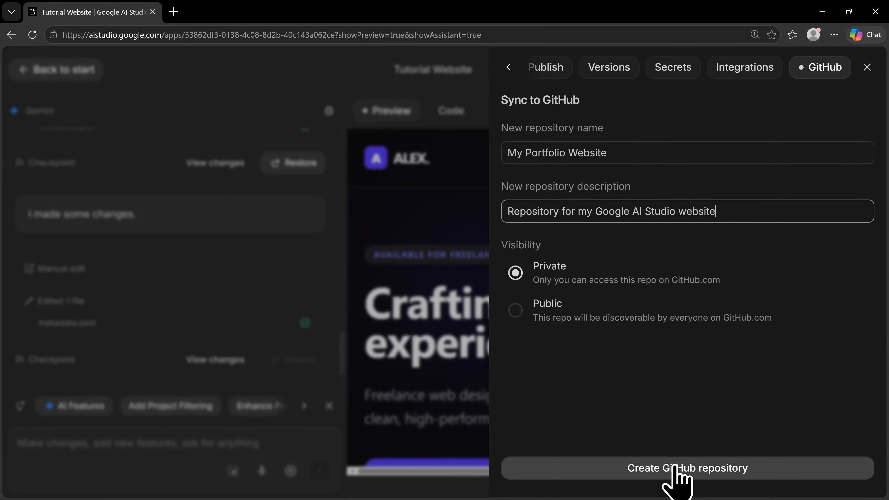
click(675, 467)
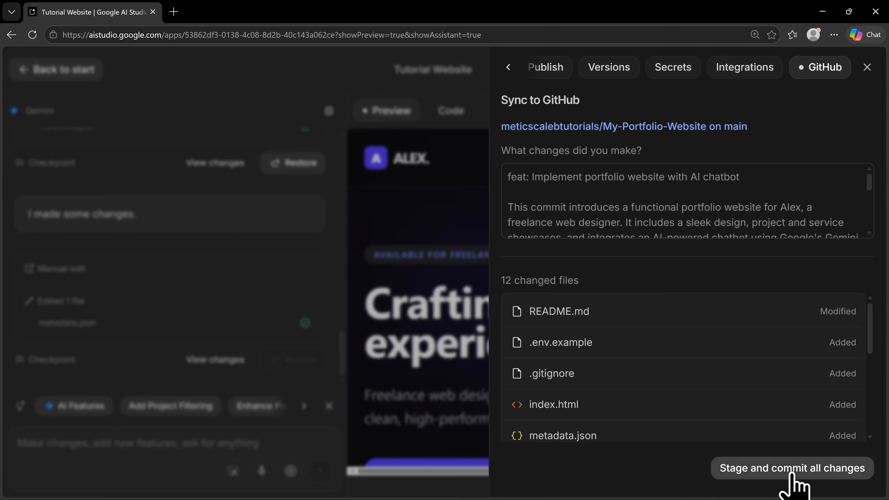
click(792, 483)
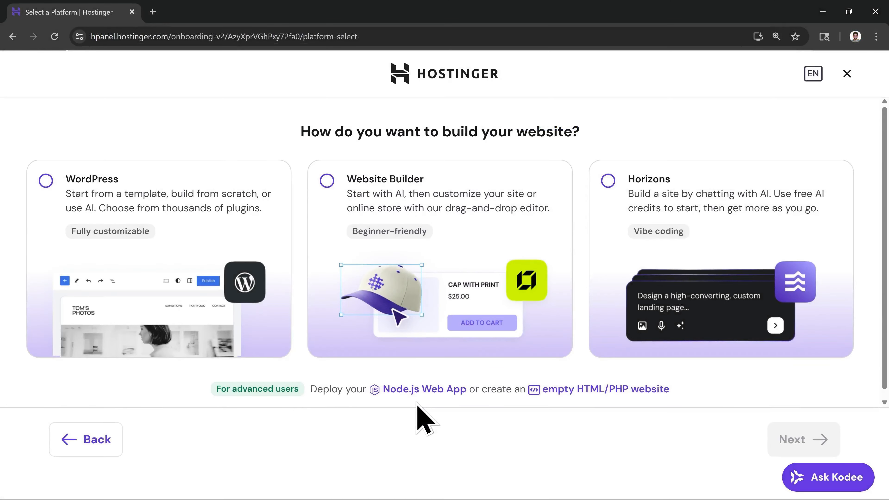
Step: Choose a Node.js Web App and register the free meticsportfoliowebsite.com domain with the owner details
click(423, 390)
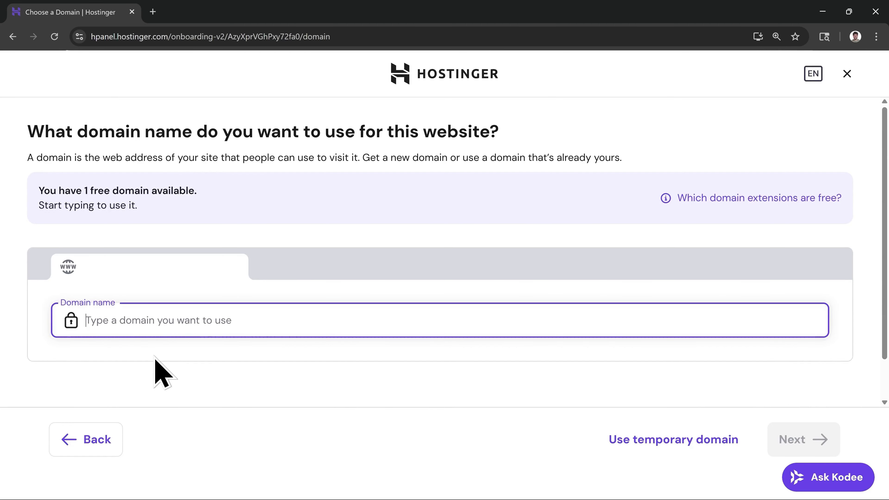
text(meticsportf)
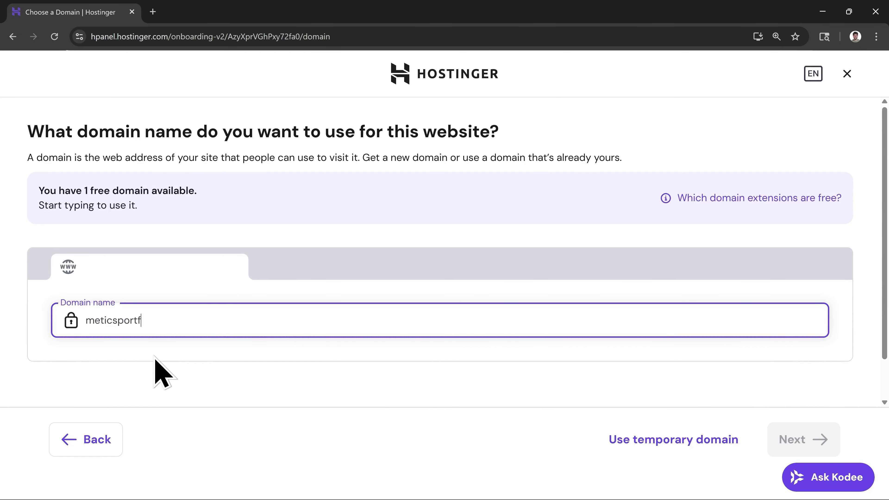
text(oliowebsite.com)
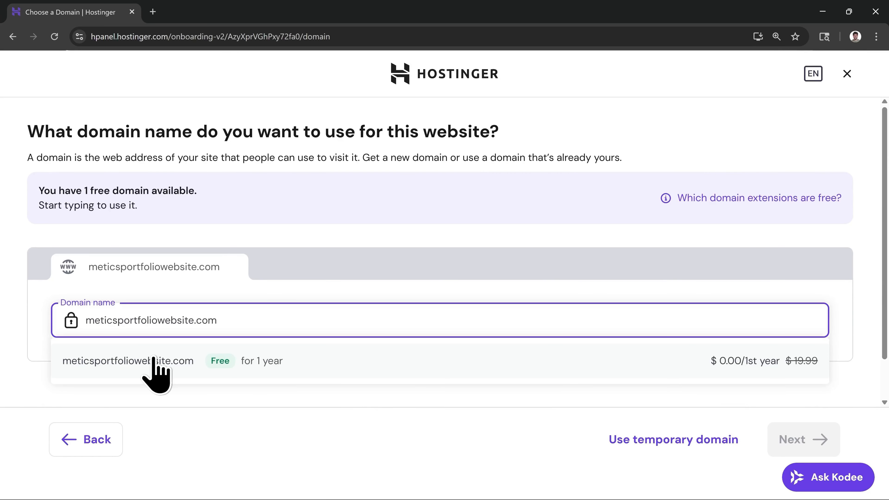
click(234, 376)
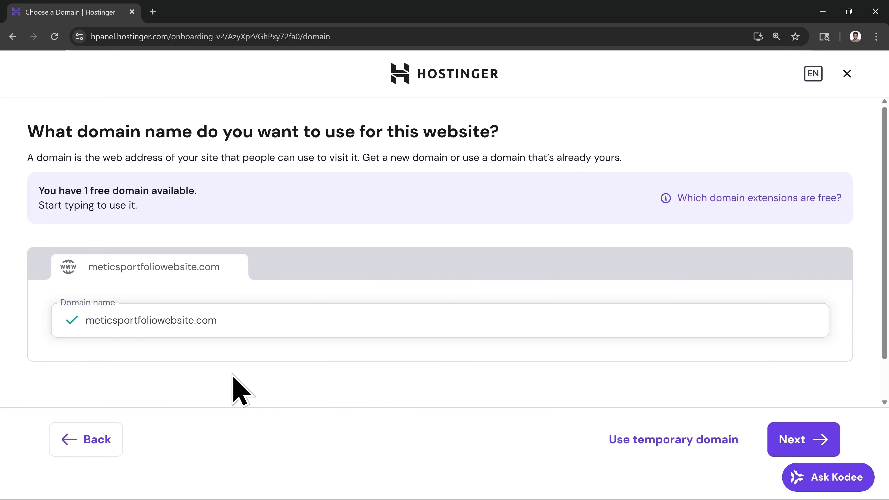
click(795, 442)
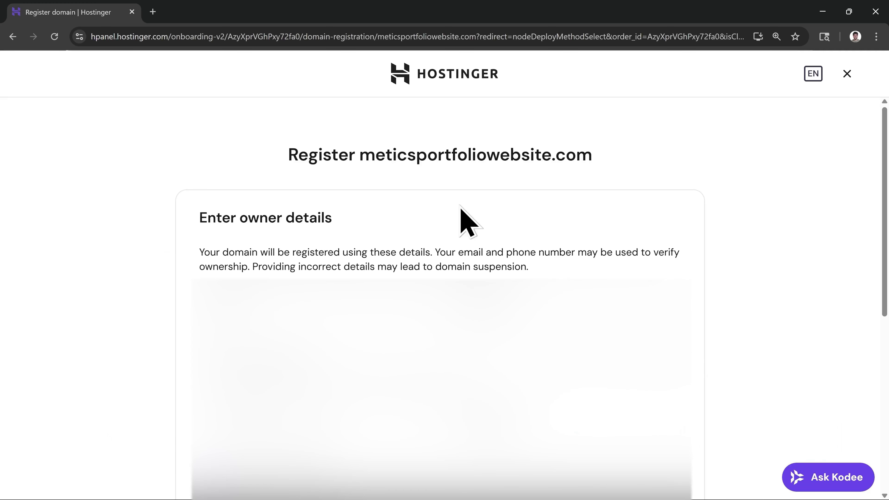
scroll(744, 442, down, 7)
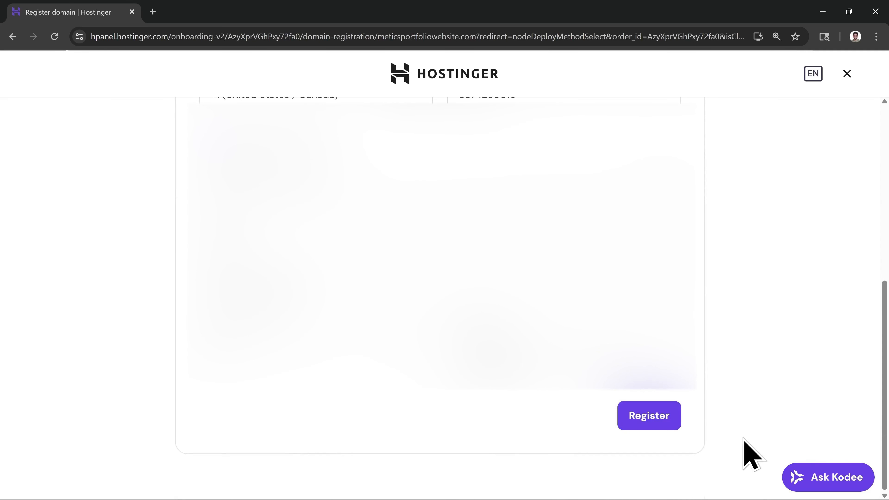
click(645, 427)
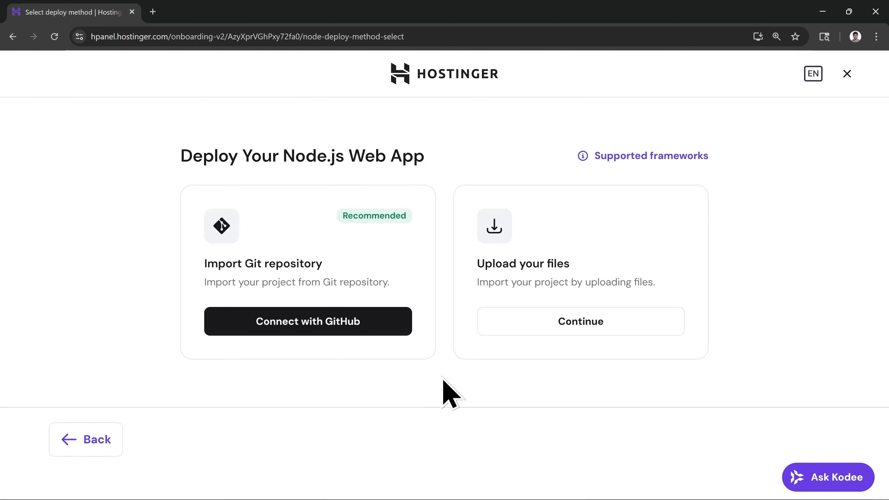
Step: Authorize Hostinger on GitHub for all repositories and select the My-Portfolio-Website repository
click(303, 332)
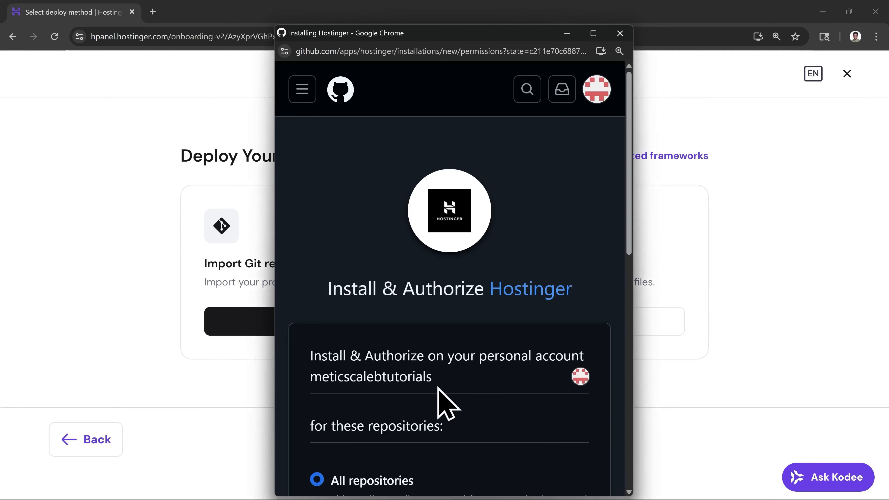
scroll(484, 348, down, 10)
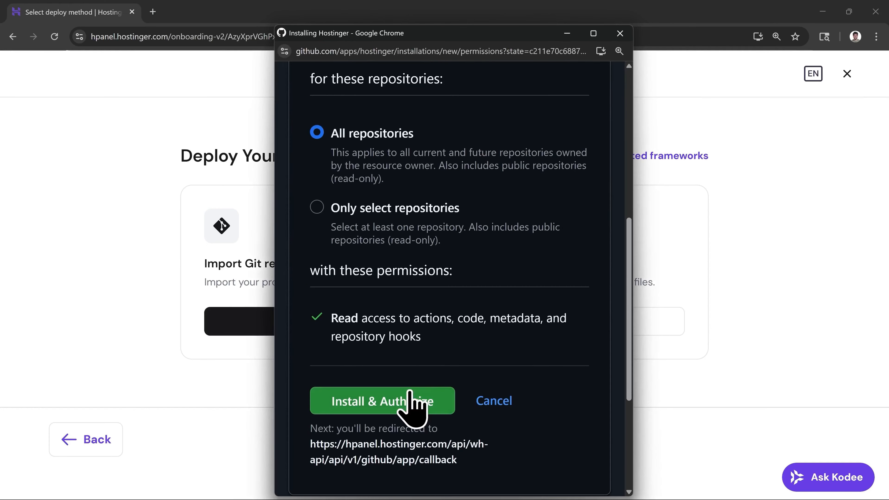
click(384, 402)
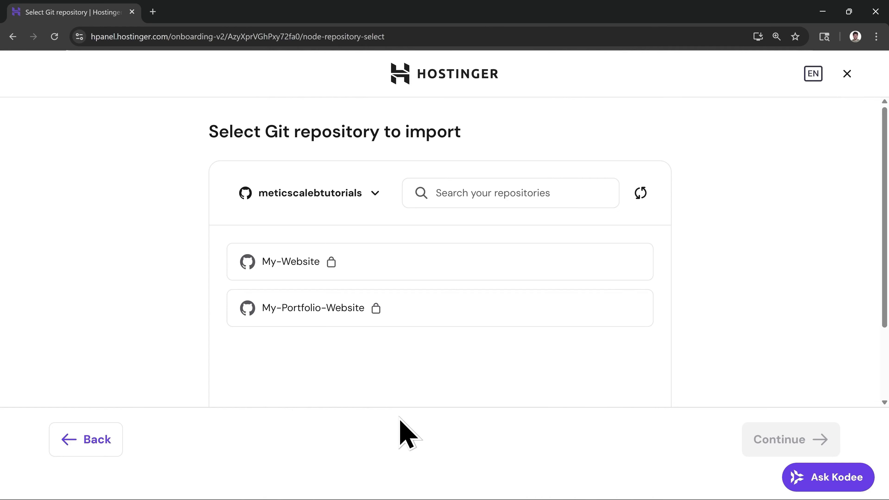
click(306, 319)
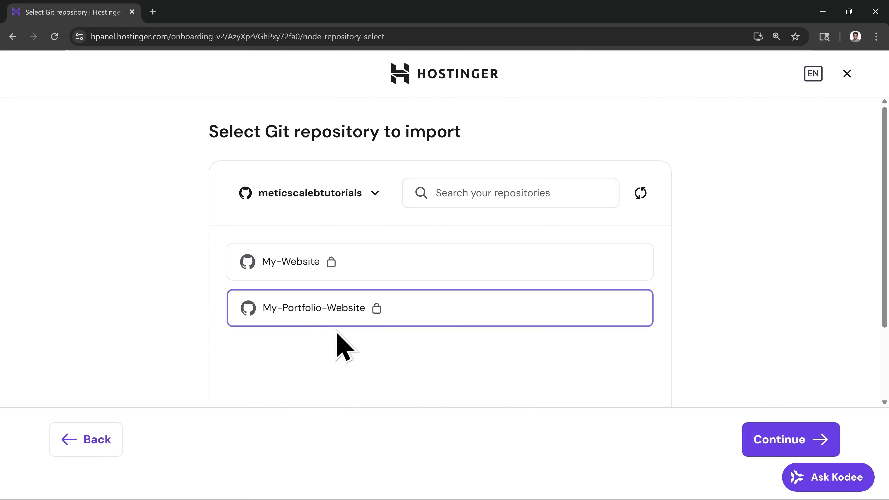
click(788, 442)
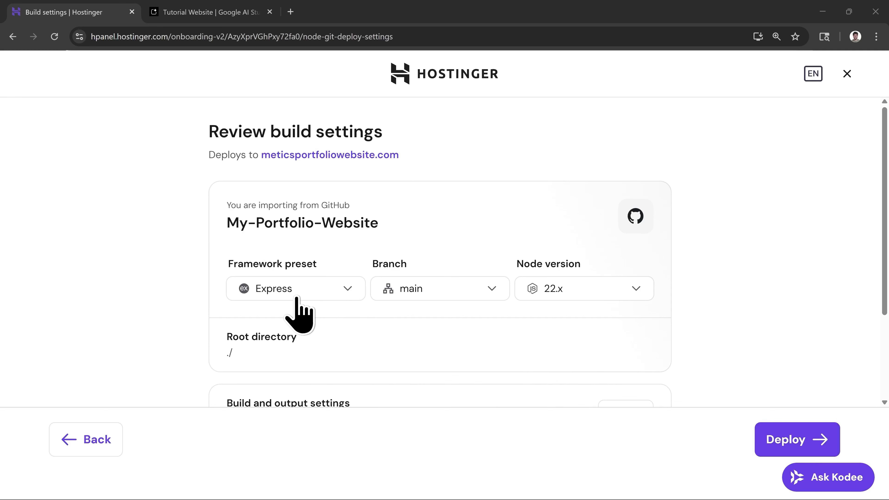
Step: Change the framework preset from Express to Vite, then return to the AI Studio tab
click(272, 299)
scroll(292, 371, down, 6)
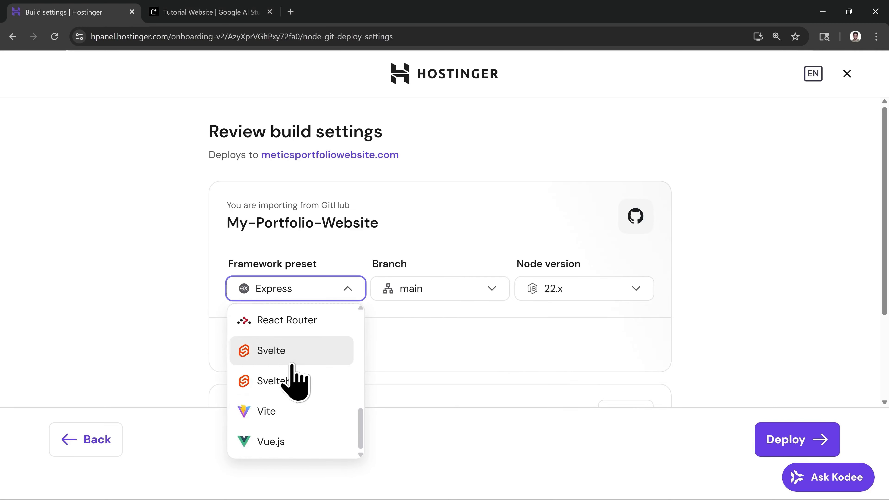
click(271, 416)
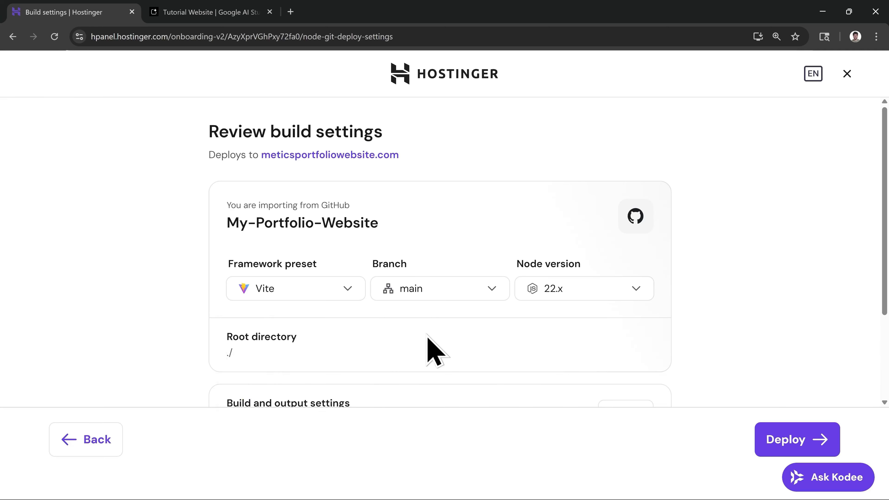
scroll(432, 337, down, 3)
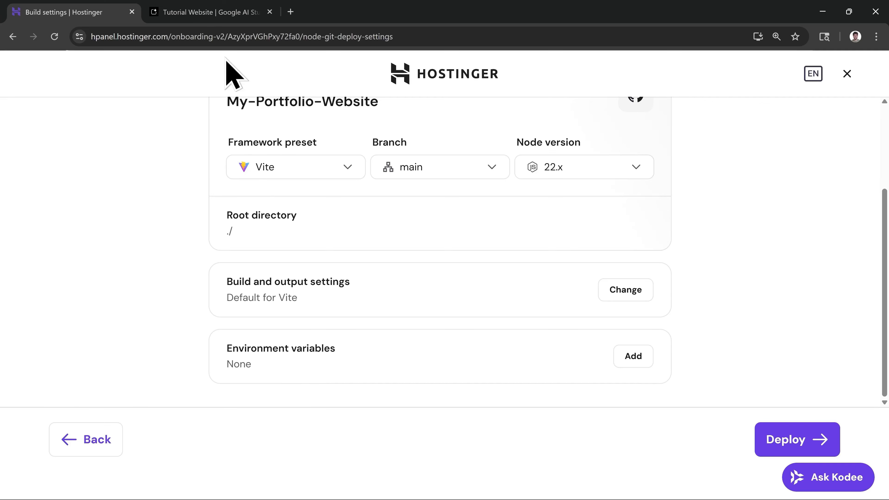
click(221, 14)
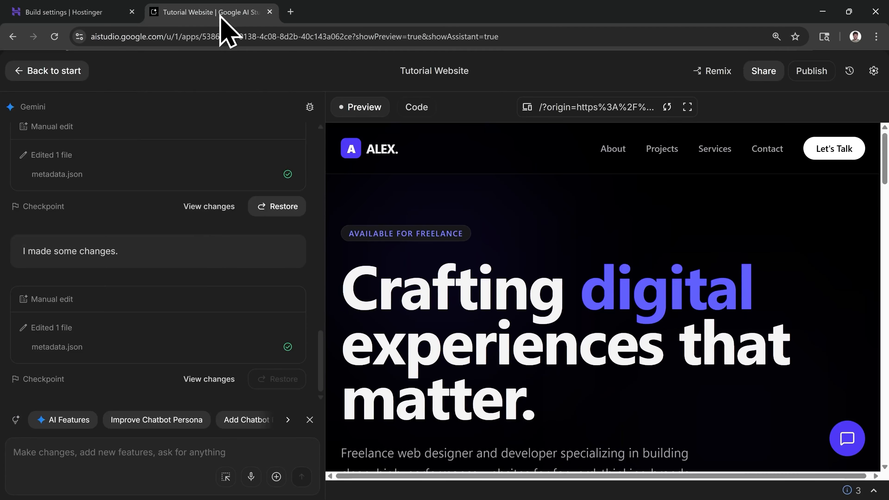
Step: Copy the Default Gemini API Key from AI Studio and open Hostinger's environment-variable dialog
click(57, 79)
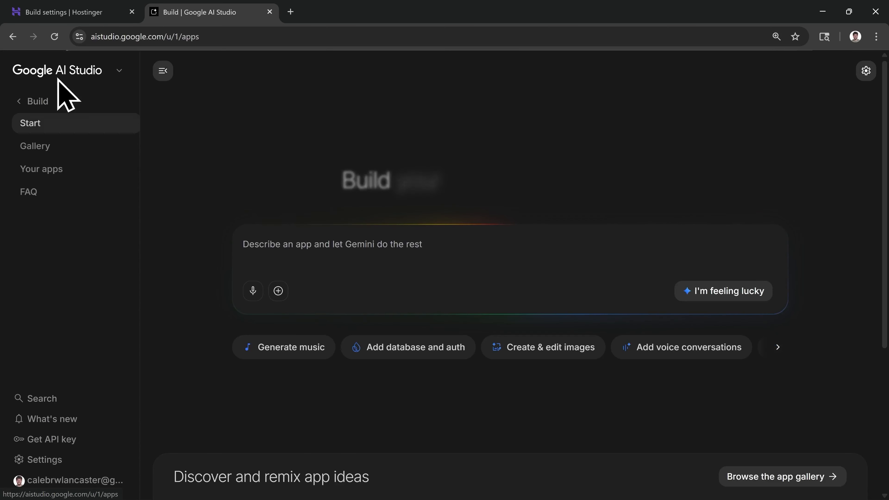
click(35, 103)
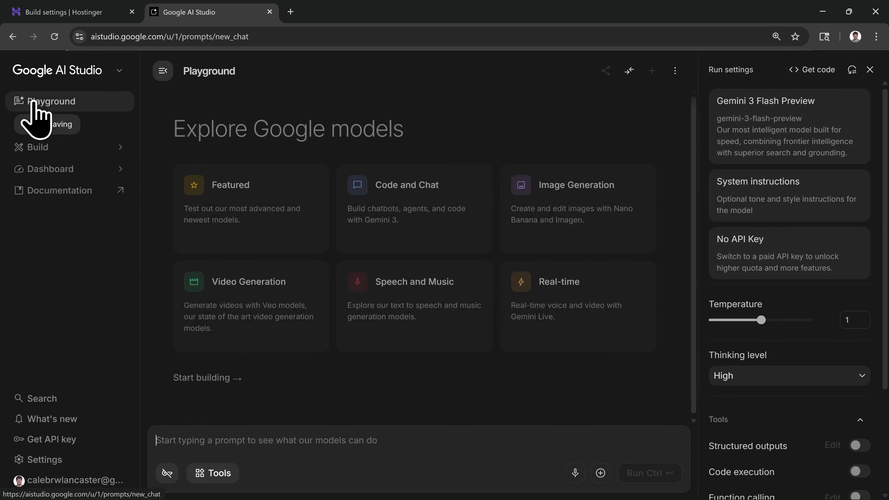
click(52, 171)
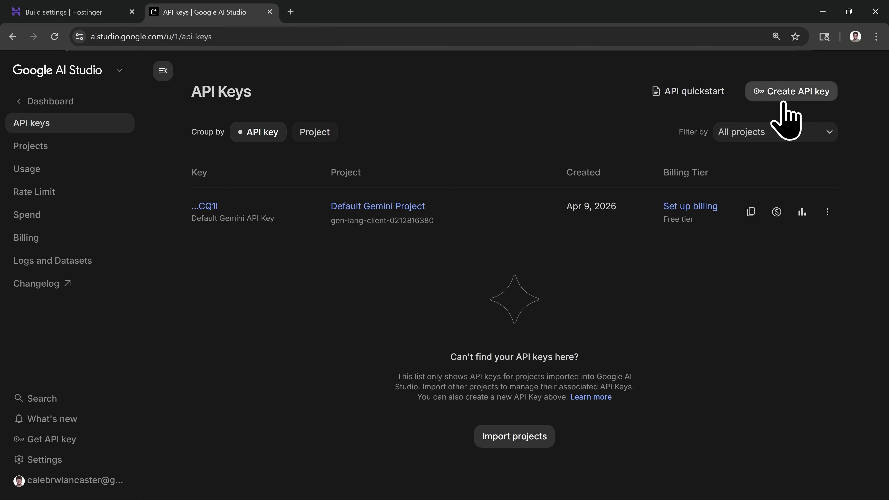
click(751, 213)
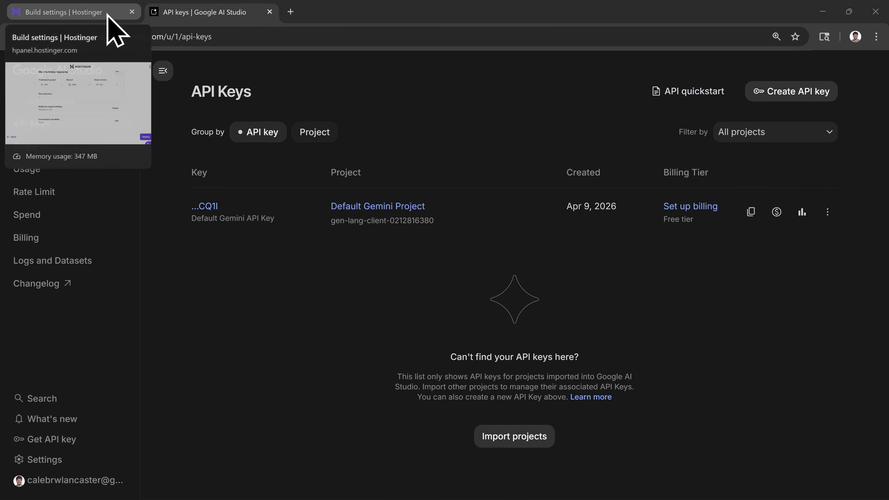
click(112, 28)
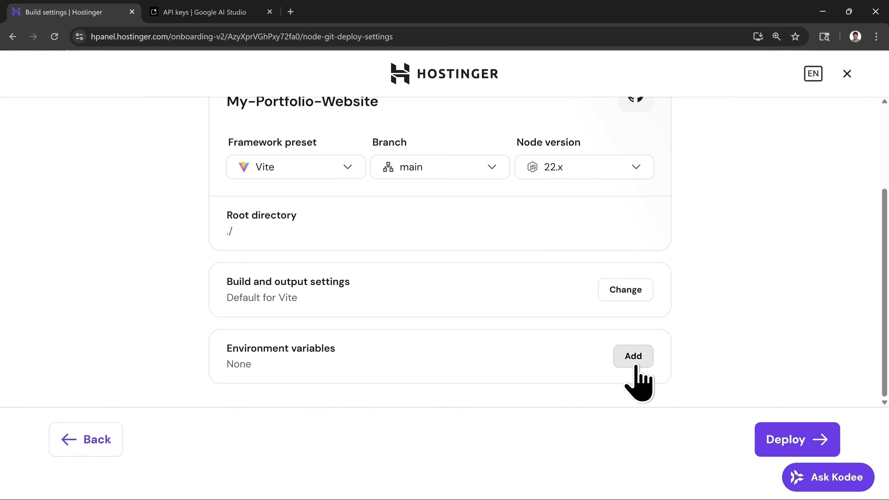
click(634, 357)
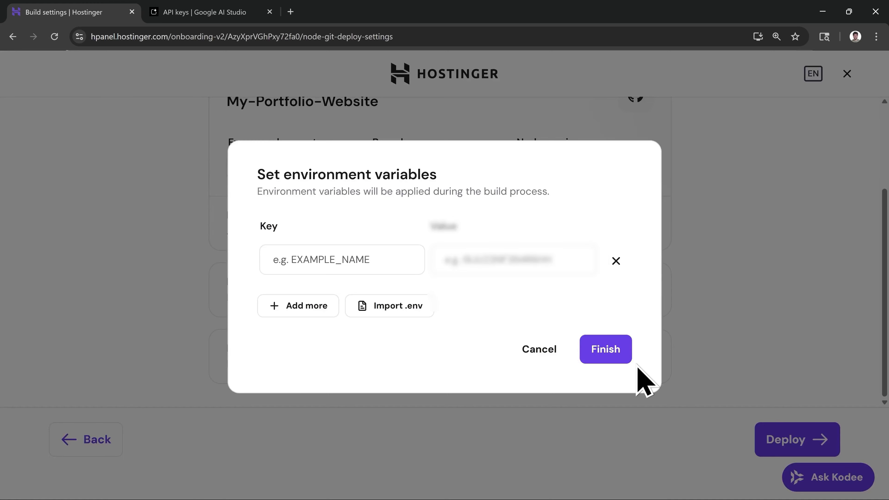
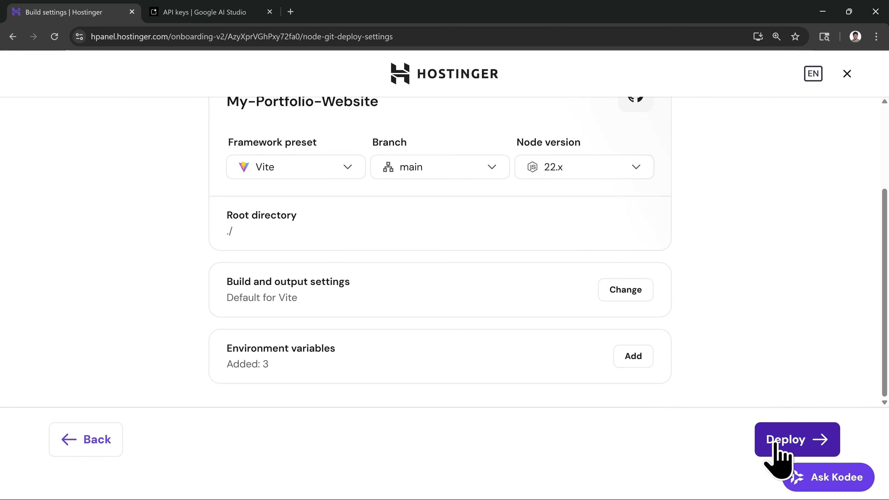
Step: Deploy My-Portfolio-Website from GitHub and open the live meticsportfoliowebsite.com site once deployment completes
click(775, 444)
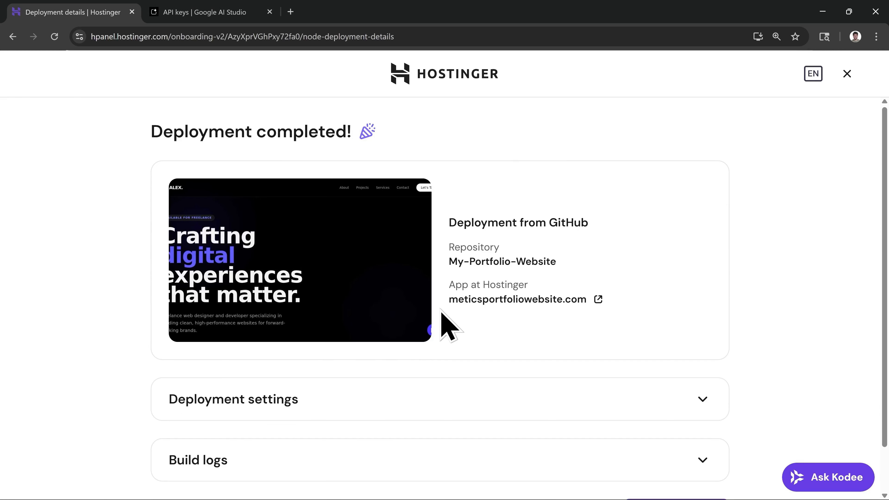
click(506, 301)
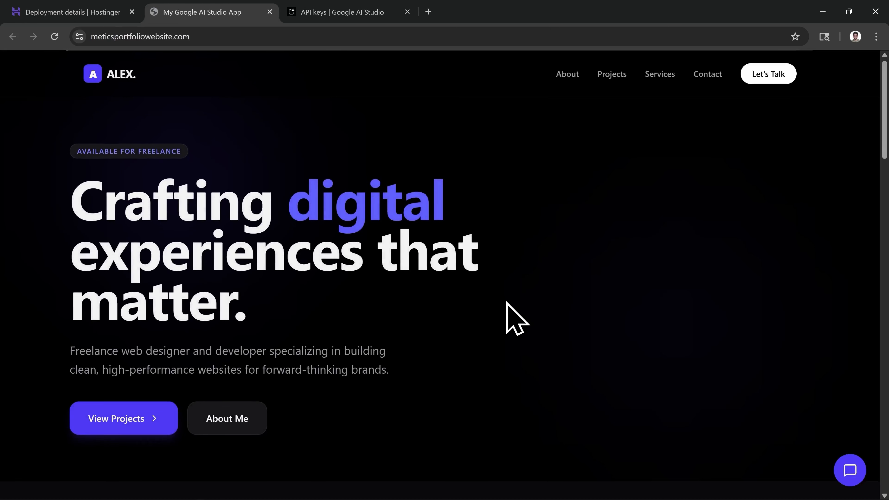
scroll(404, 284, down, 12)
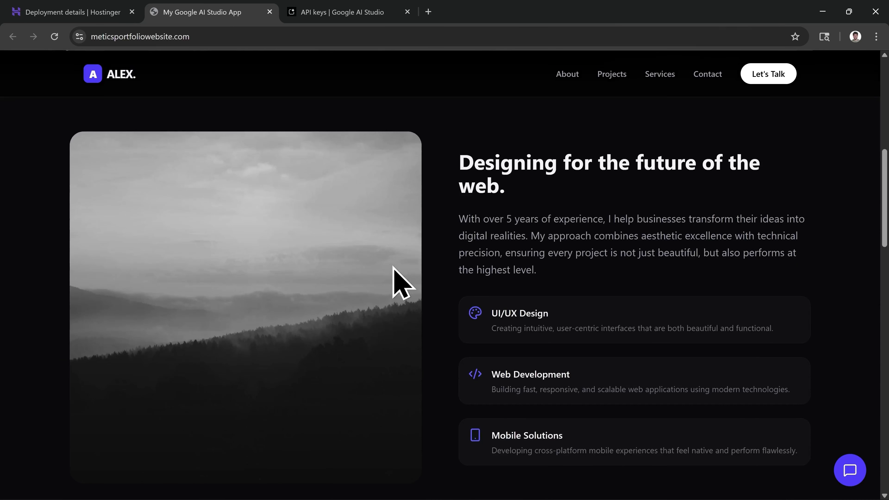
scroll(393, 266, down, 10)
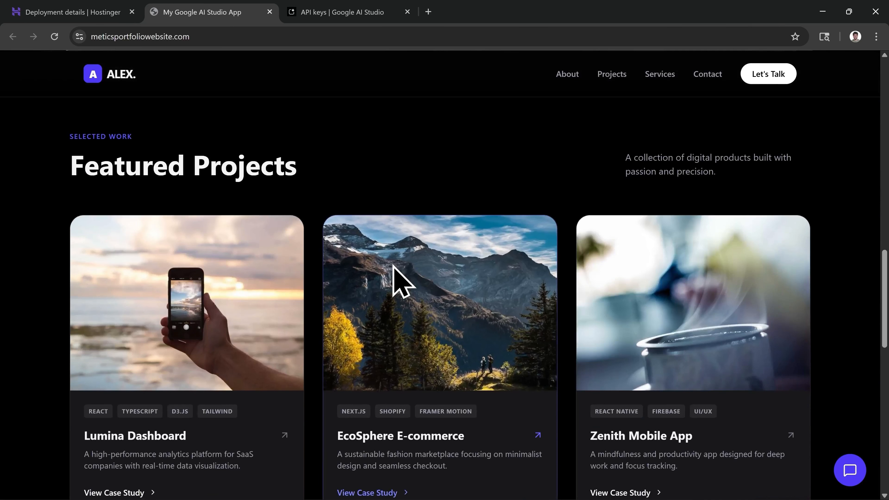
scroll(392, 266, up, 10)
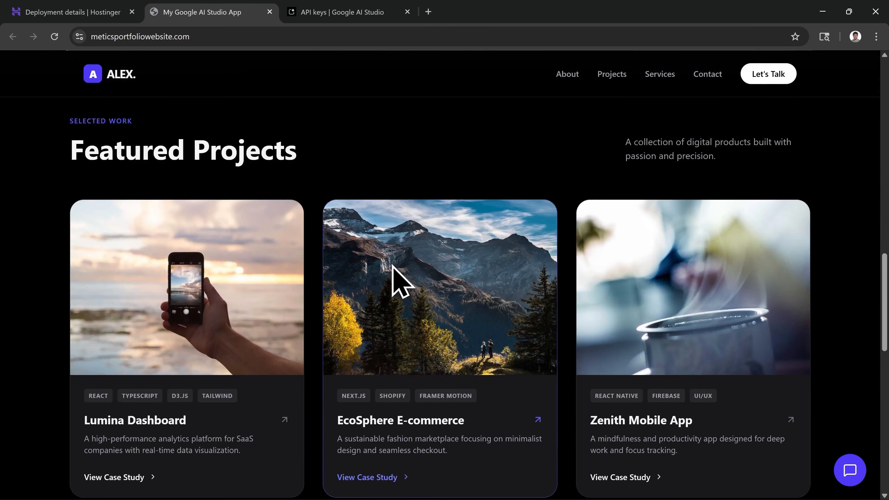
scroll(392, 265, up, 3)
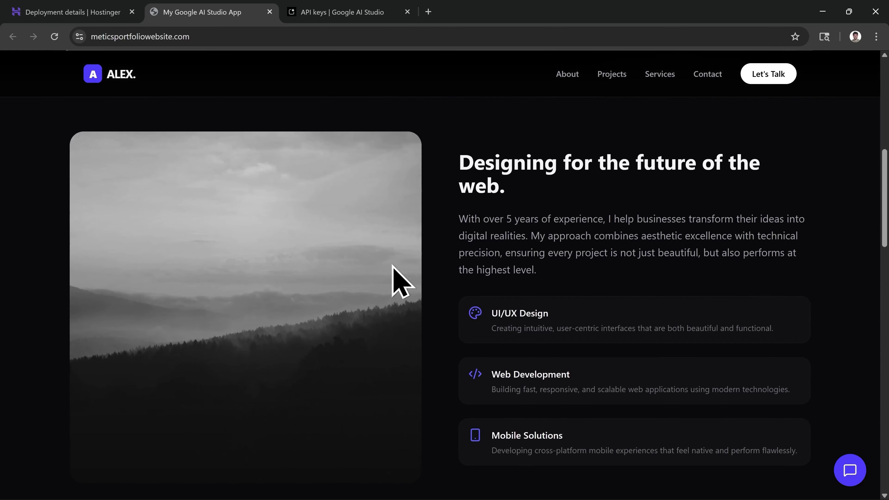
scroll(392, 265, up, 10)
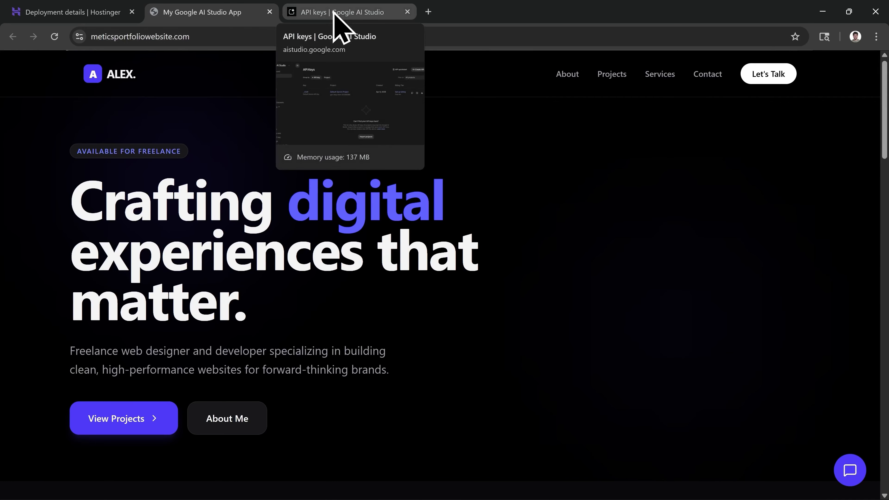
click(343, 14)
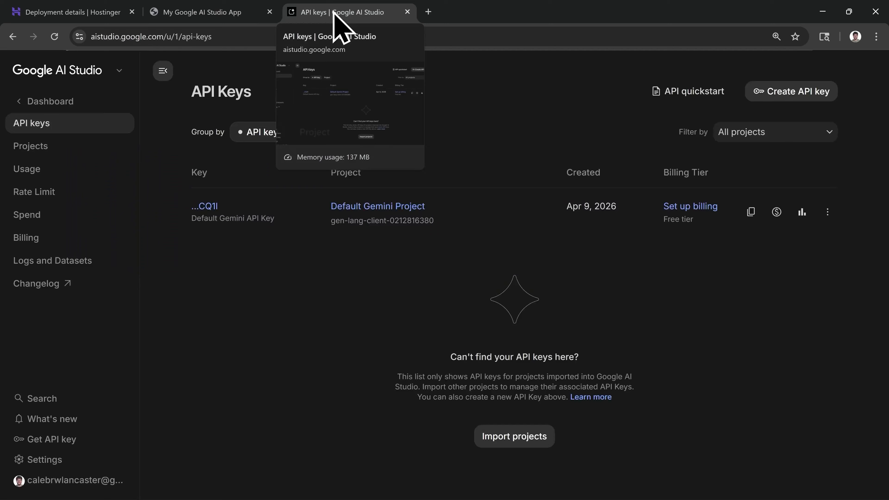
Step: Open the Tutorial Website app from Build > Your apps, ready to prompt Gemini
click(65, 105)
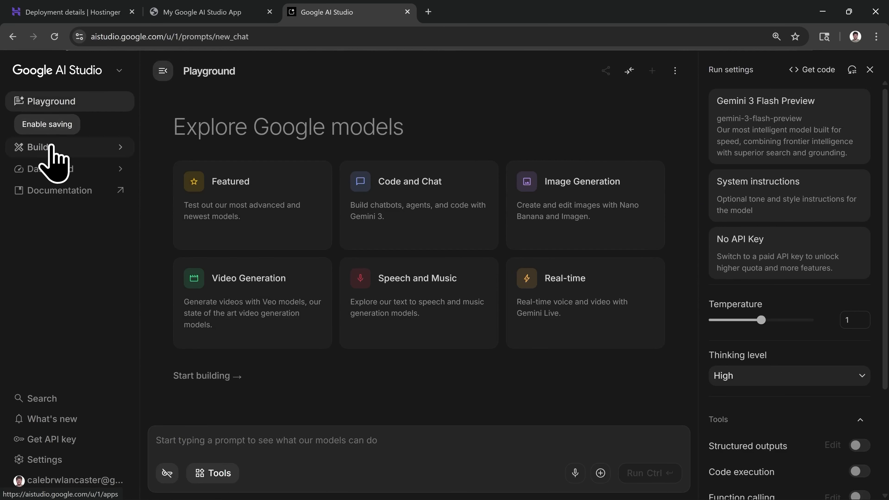
click(50, 147)
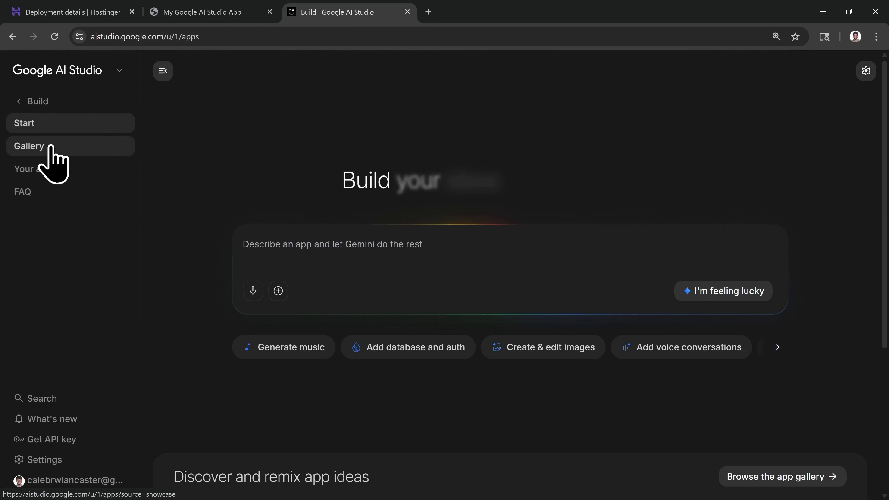
click(38, 177)
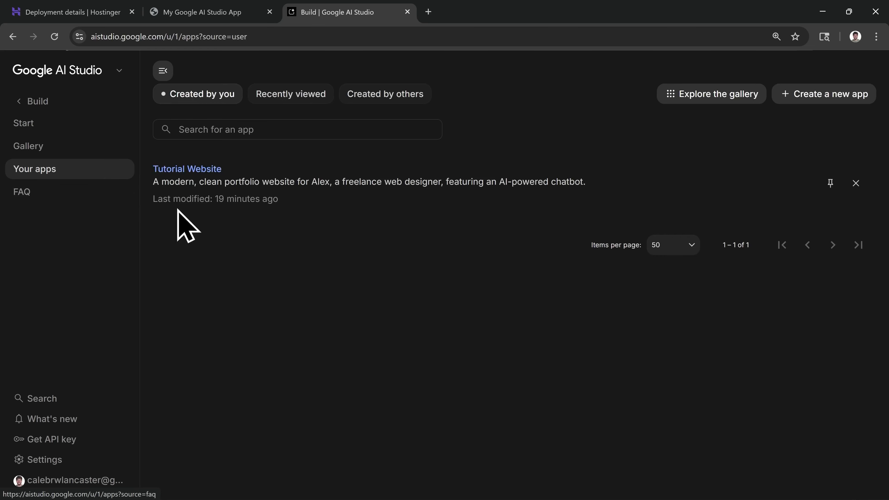
click(197, 194)
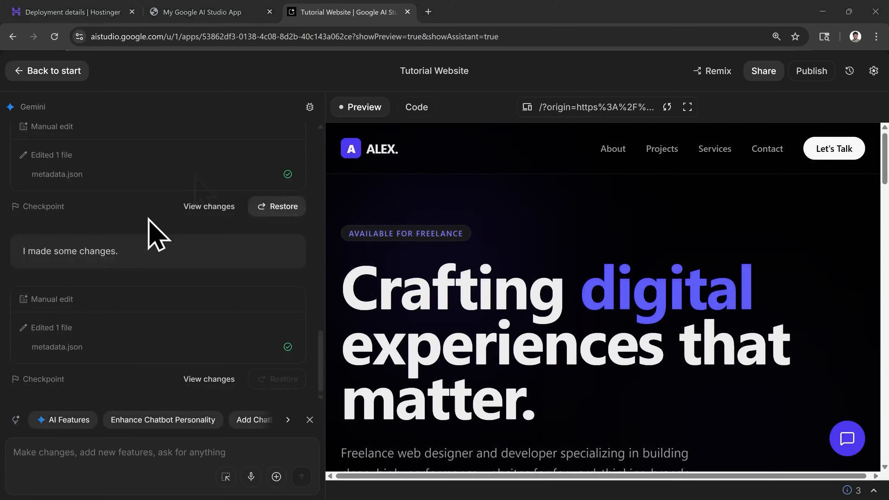
click(66, 452)
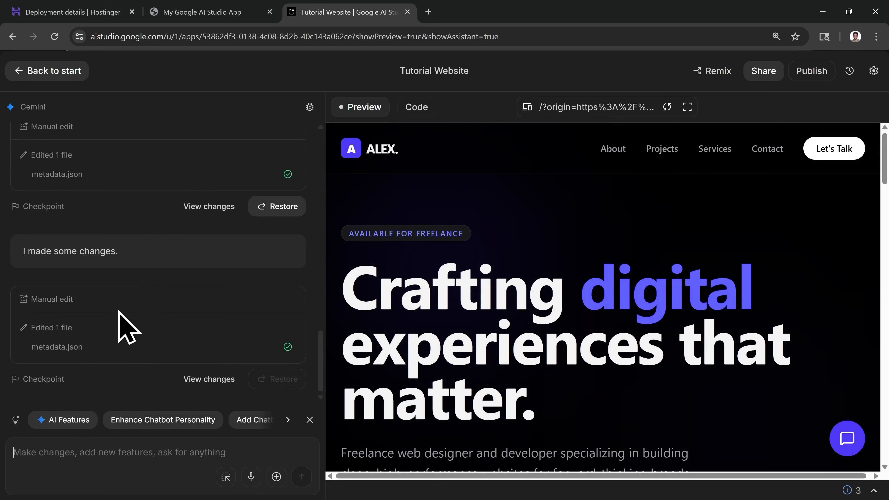
Step: Replace the pasted vite.config.ts prompt with 'Let's change the color palette to a warmer look' and send it
text(Update the vite.config.ts file so that the base is set to '/' for production deployment. Do not change anything else about the website or its design.)
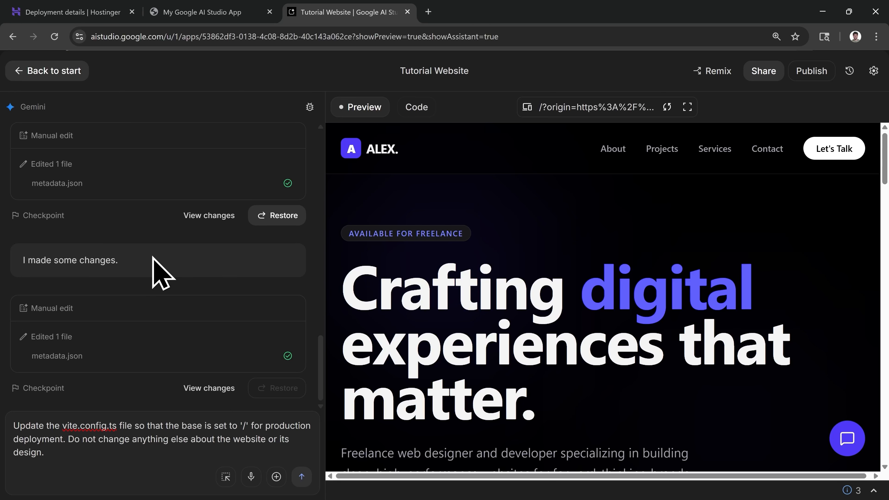
click(100, 444)
key(ctrl+a)
key(BackSpace)
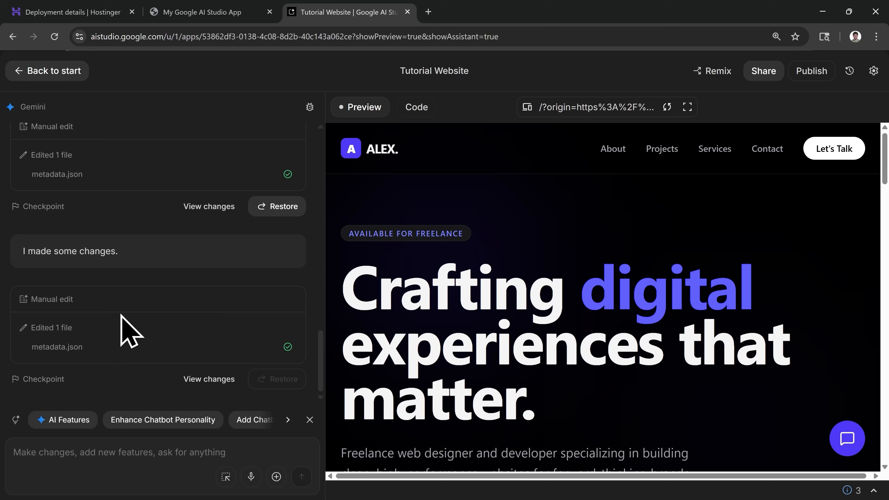
text(Let's change )
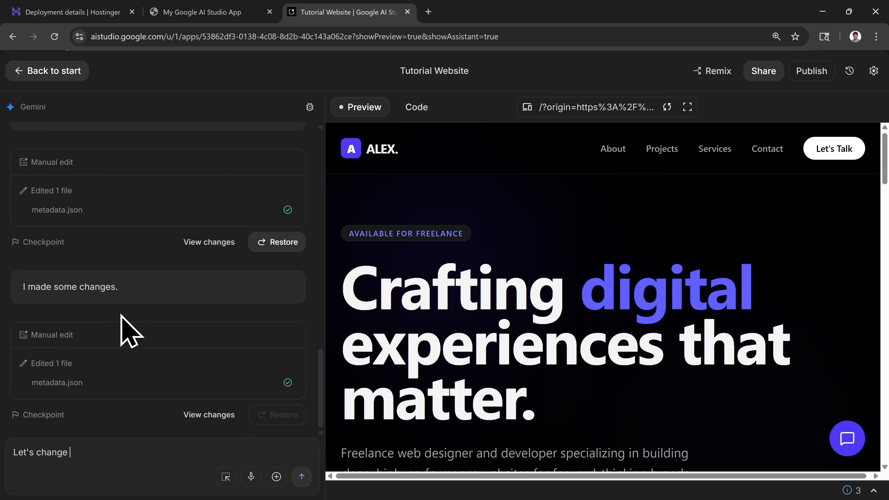
text(the color palette to a warmer look.)
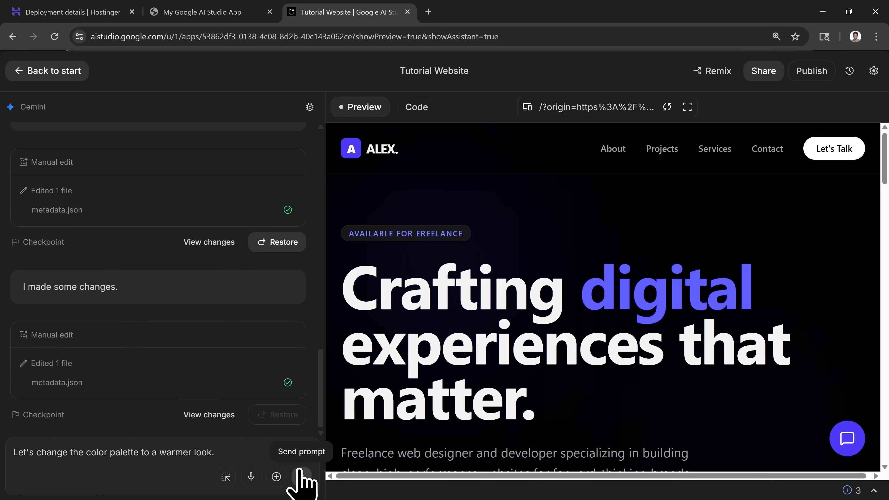
click(302, 476)
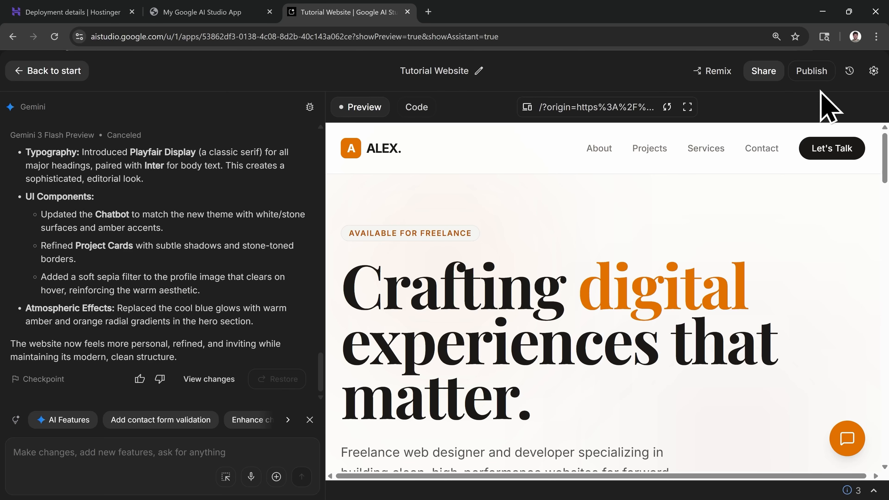
click(873, 72)
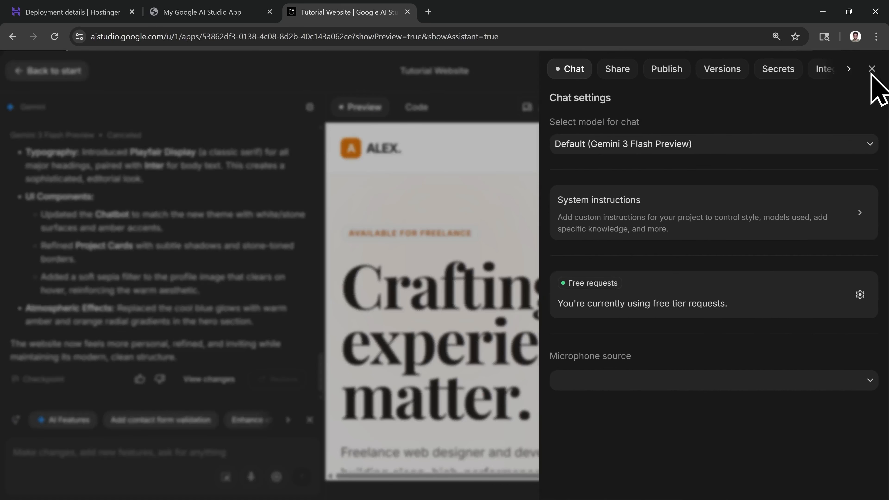
Step: Stage and commit all changed theme files to the My-Portfolio-Website GitHub repository
click(849, 70)
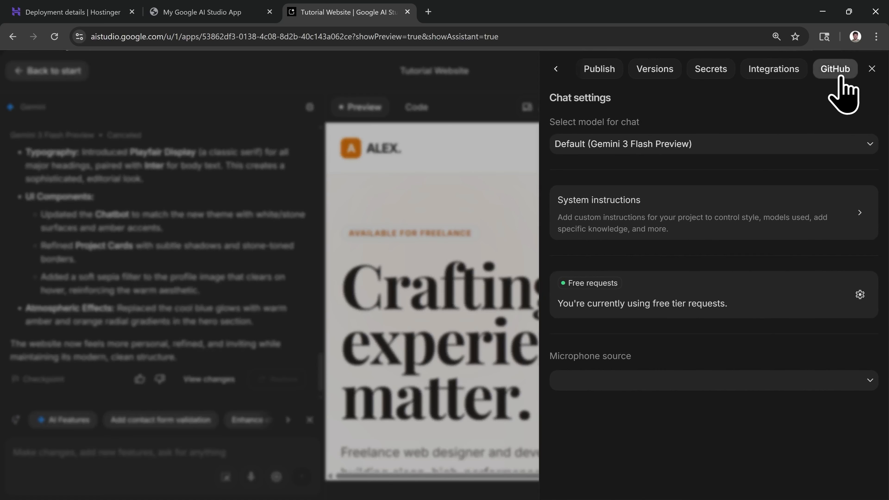
click(837, 92)
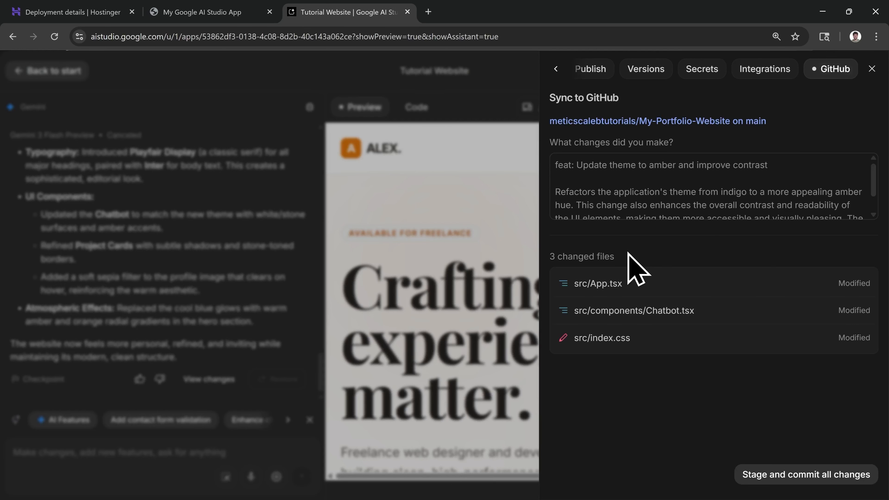
click(809, 469)
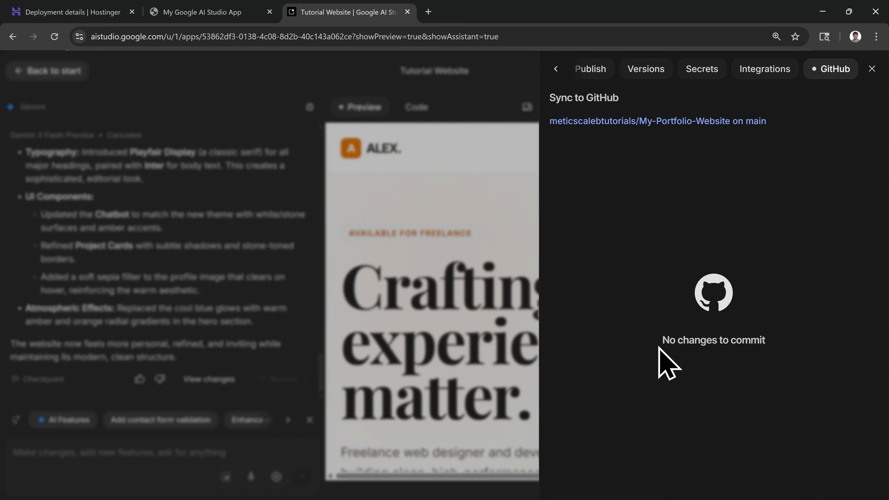
click(215, 18)
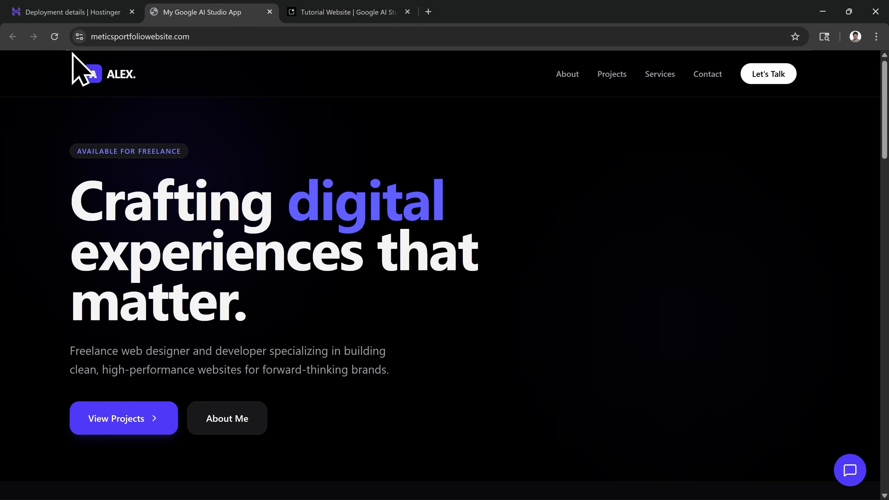
Step: Reload meticsportfoliowebsite.com to confirm the amber, serif-headed redesign is live
click(61, 39)
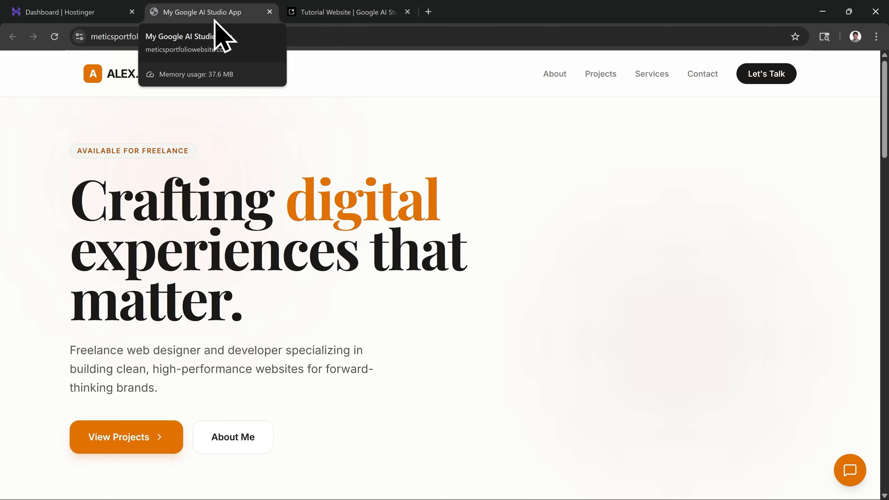
click(343, 18)
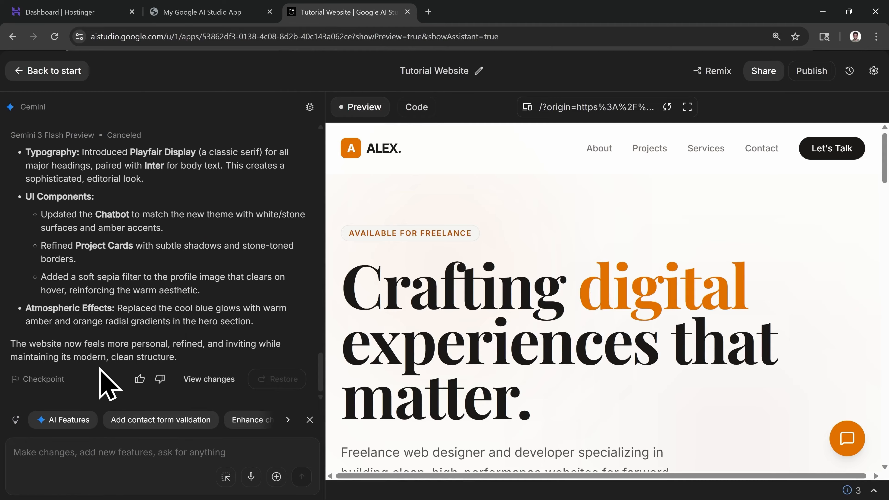
Step: Go from the Deployment completed page to the meticsportfoliowebsite.com dashboard
click(76, 14)
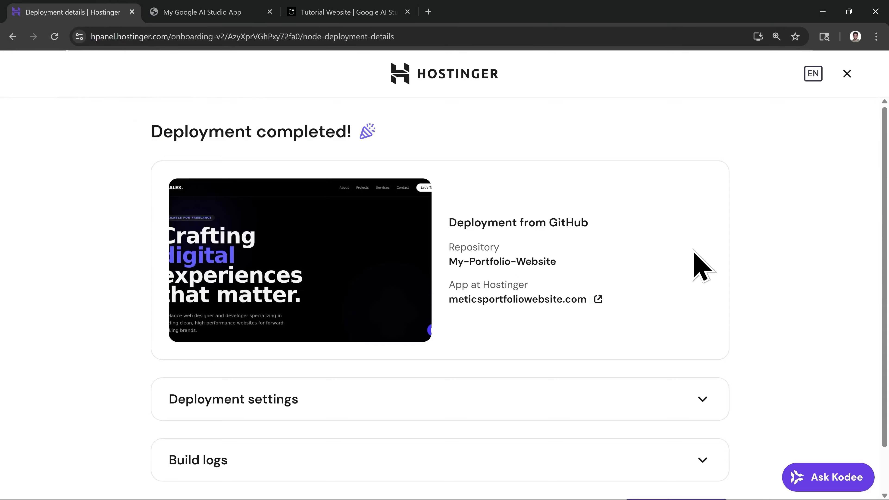
scroll(694, 260, down, 1)
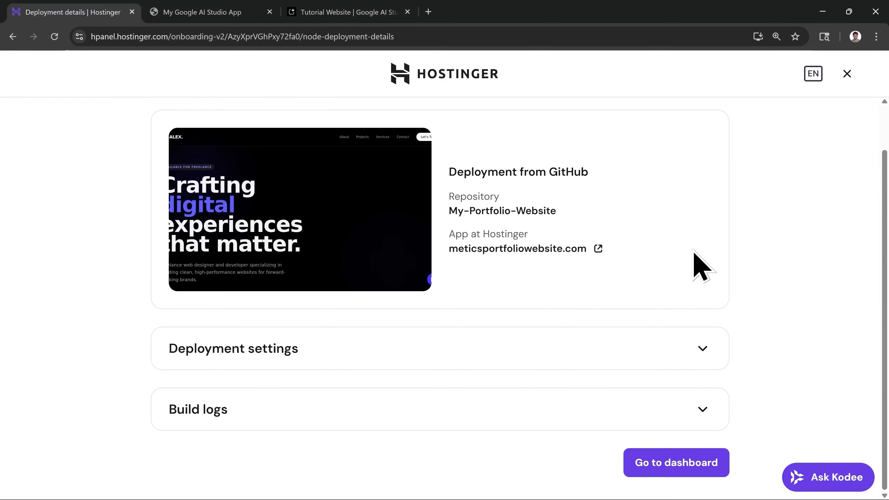
click(676, 459)
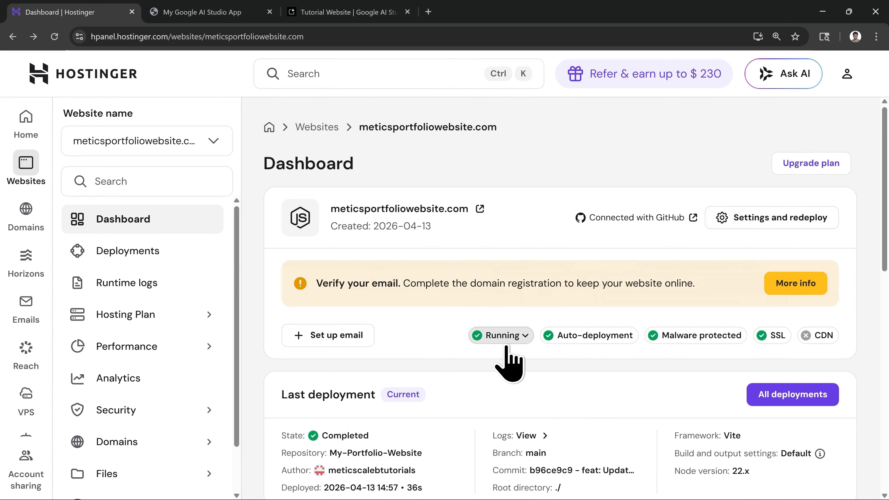
Step: Review the auto-deployment status, latest deployment and resource usage, then open the Kodee AI chat
mouse_move(610, 343)
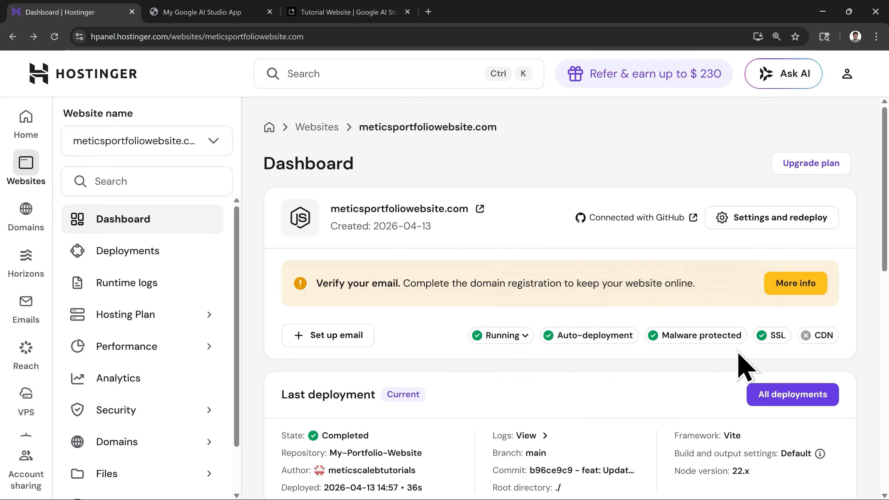
scroll(739, 354, down, 5)
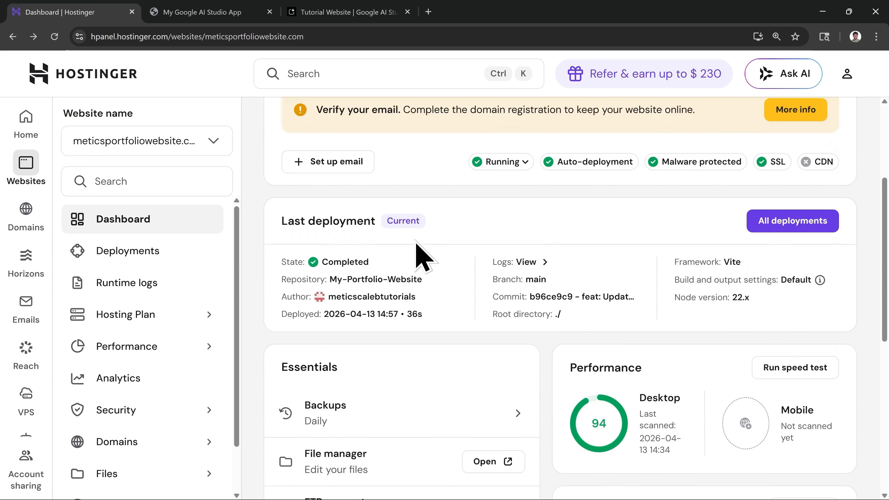
scroll(392, 309, down, 5)
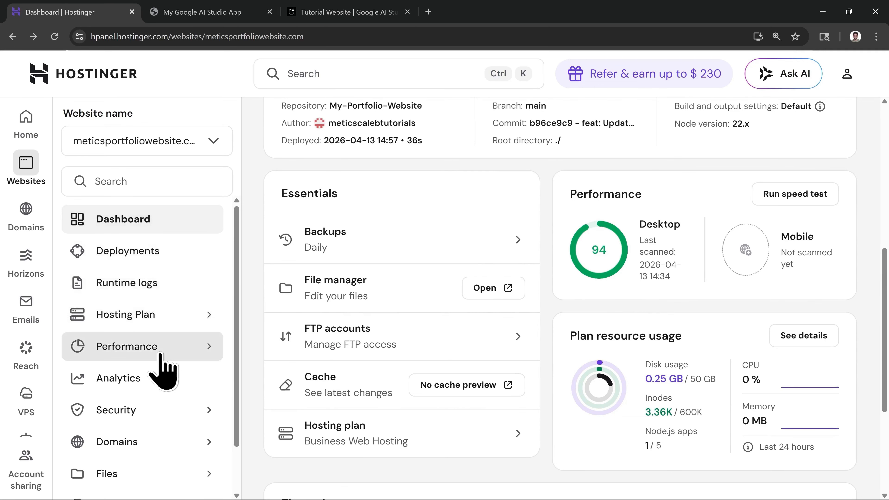
scroll(143, 387, down, 2)
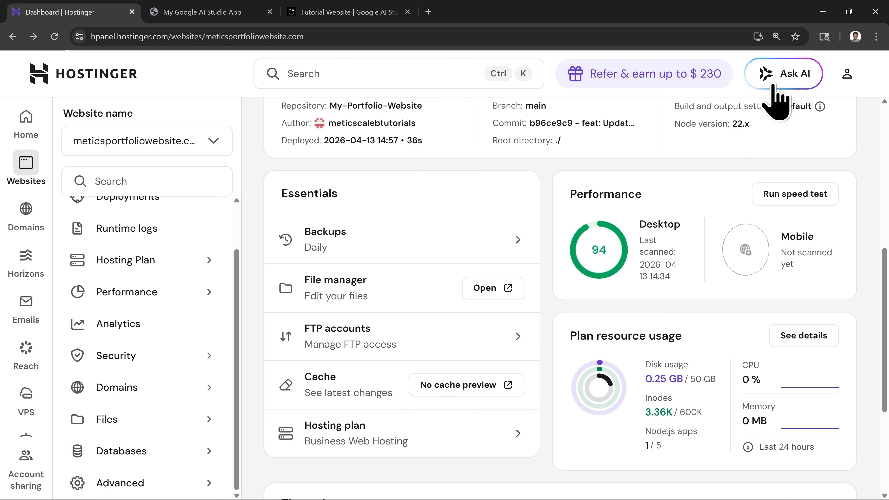
click(776, 103)
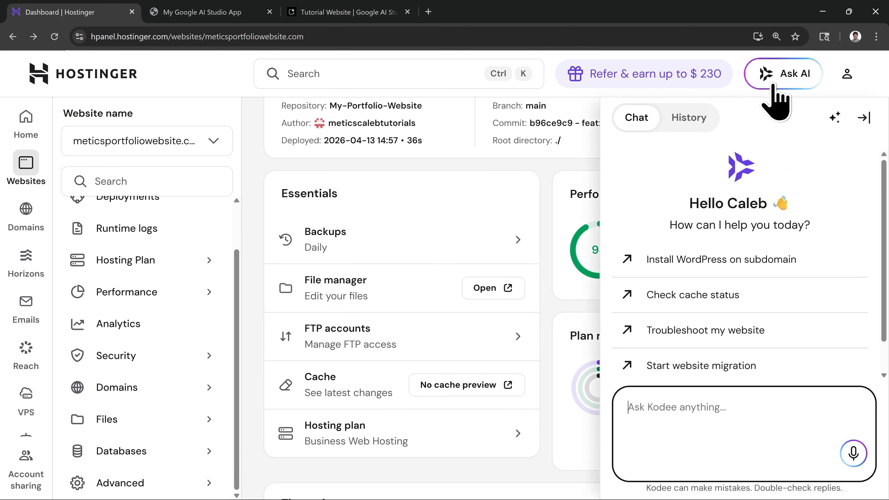